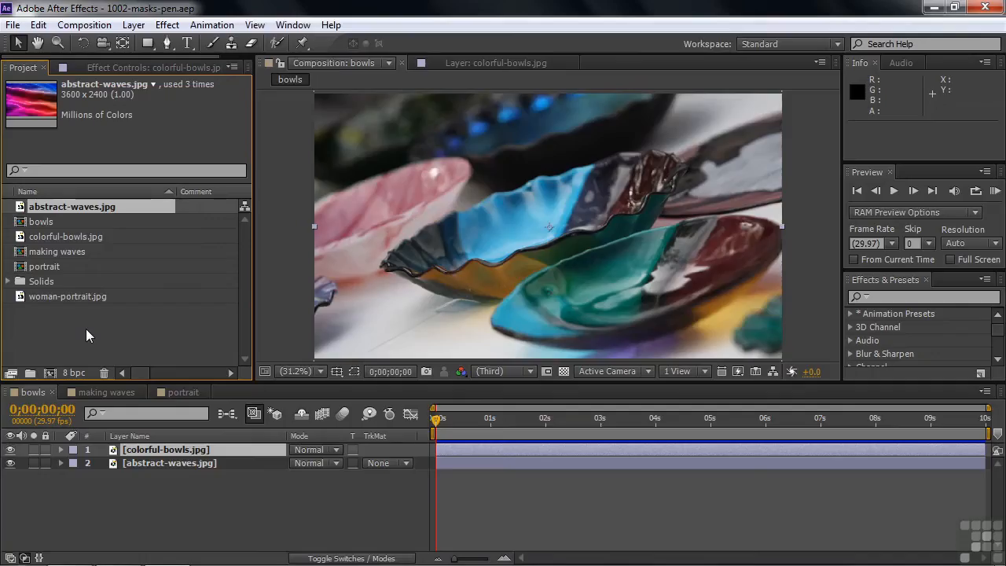
Step: Review the making waves and portrait compositions, return to bowls, and check what lies beneath the colorful-bowls.jpg layer
{"action": "left_click", "coordinate": [88, 392]}
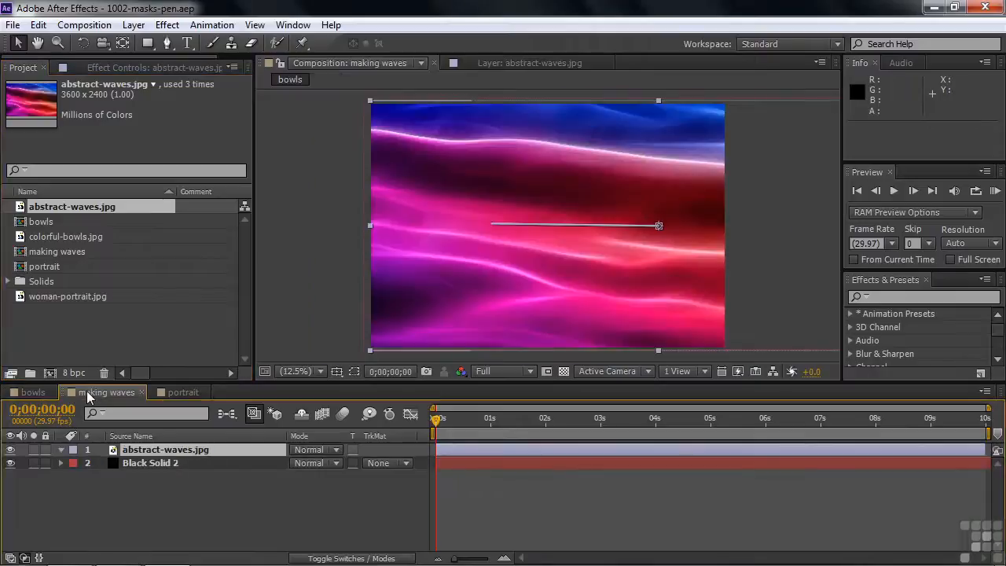
{"action": "left_click", "coordinate": [160, 392]}
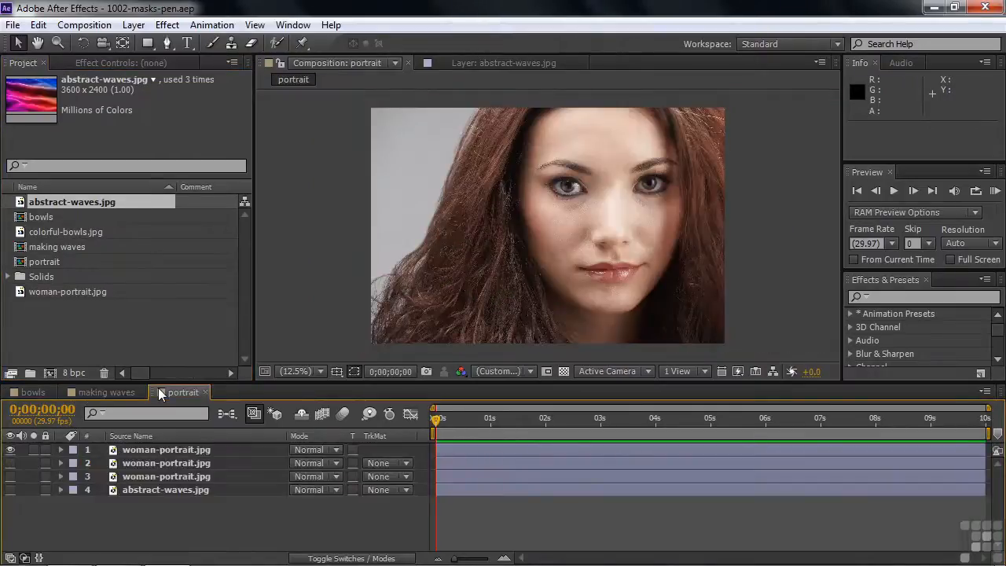
{"action": "left_click", "coordinate": [36, 392]}
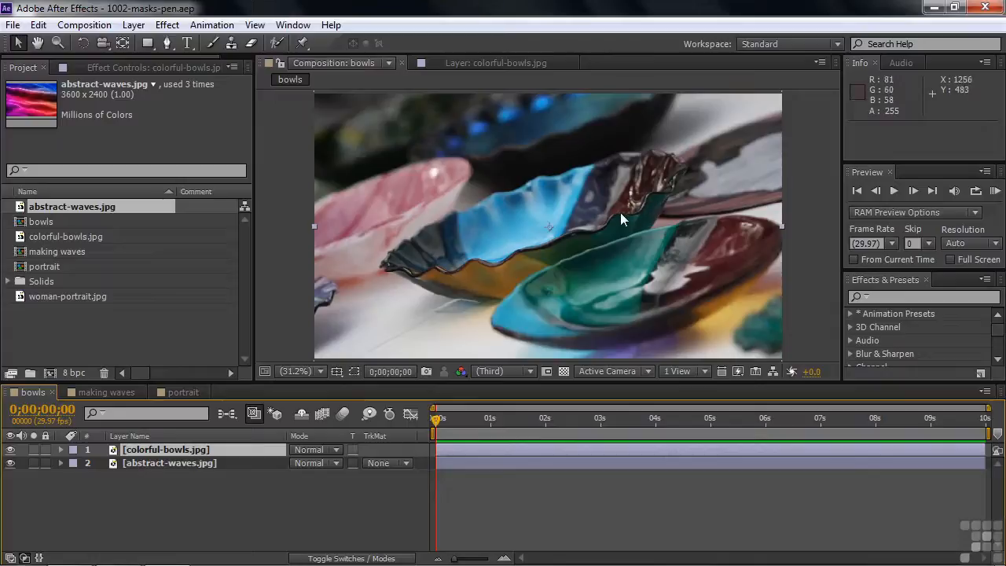
{"action": "left_click", "coordinate": [11, 450]}
{"action": "left_click", "coordinate": [11, 451]}
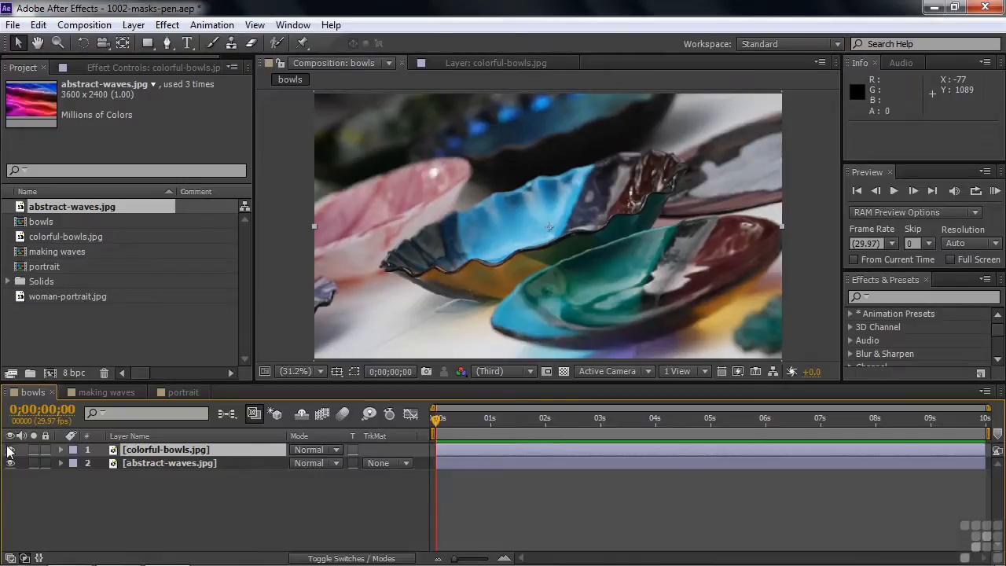
Step: With no layer selected, draw a closed five-point shape over the blue bowl with the Pen tool and delete its shape layer
{"action": "left_click", "coordinate": [44, 513]}
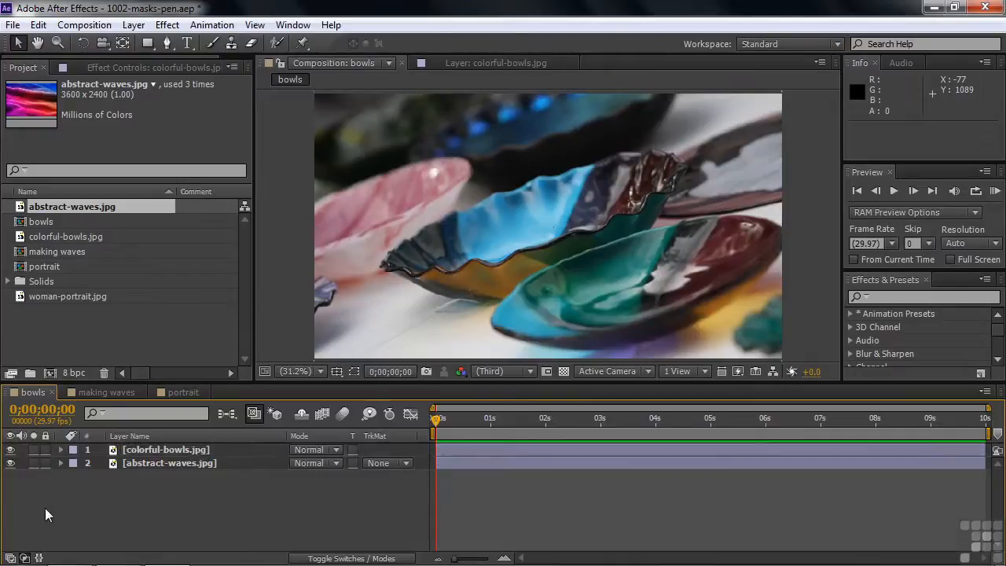
{"action": "left_click", "coordinate": [167, 44]}
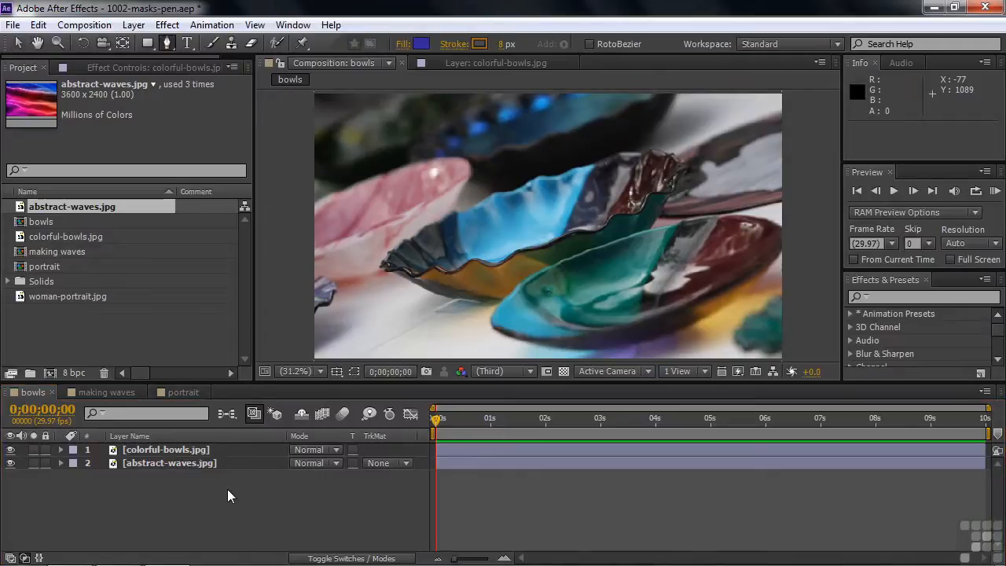
{"action": "left_click_drag", "start_coordinate": [385, 172], "coordinate": [400, 206]}
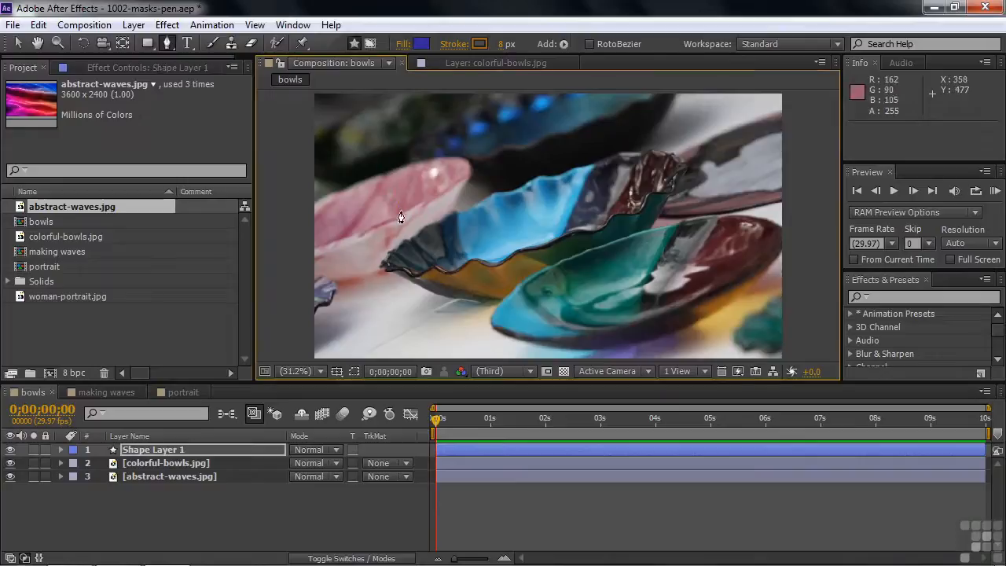
{"action": "left_click", "coordinate": [553, 252]}
{"action": "left_click", "coordinate": [602, 165]}
{"action": "left_click", "coordinate": [536, 135]}
{"action": "left_click", "coordinate": [386, 173]}
{"action": "left_click", "coordinate": [387, 175]}
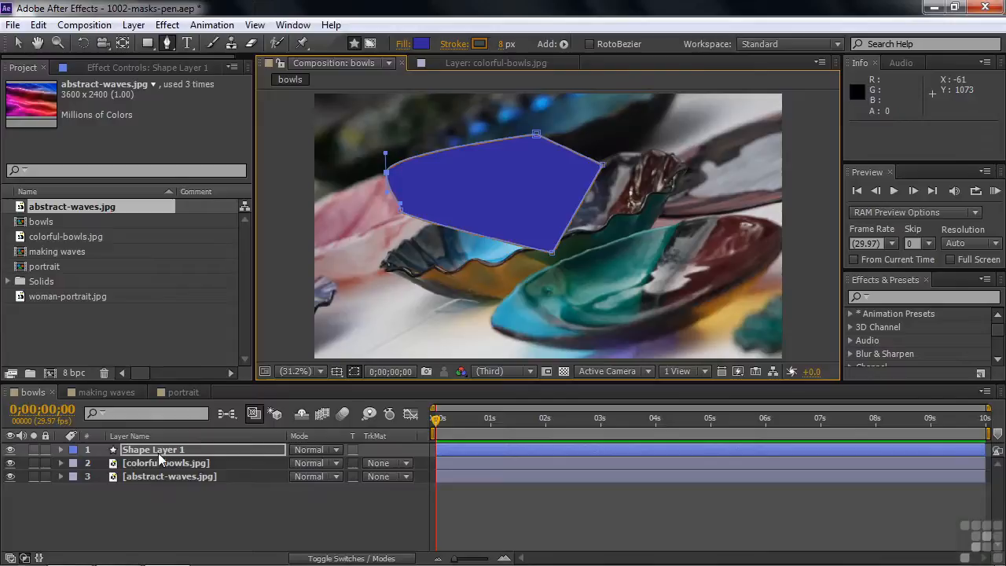
{"action": "left_click", "coordinate": [136, 451]}
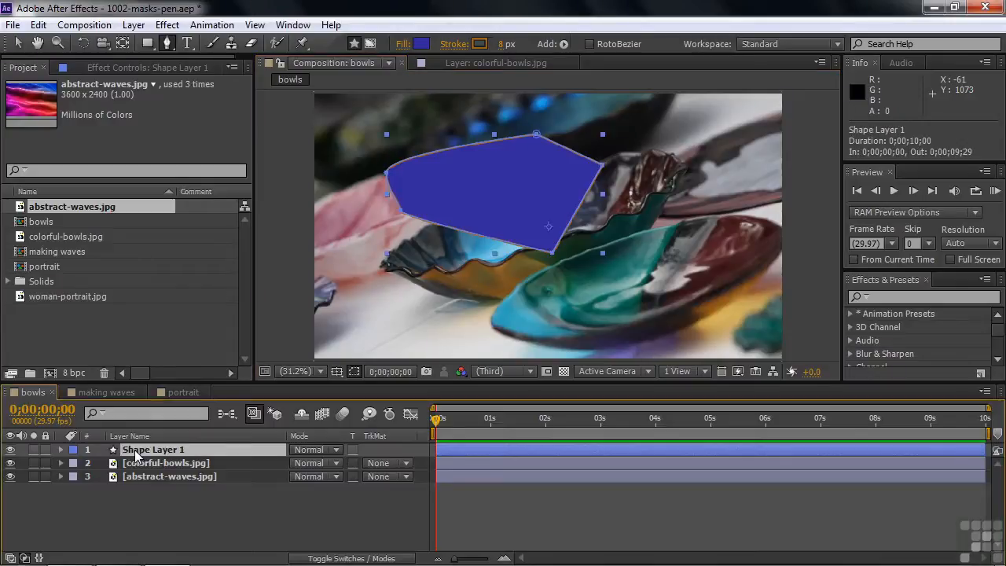
{"action": "key", "text": "Delete"}
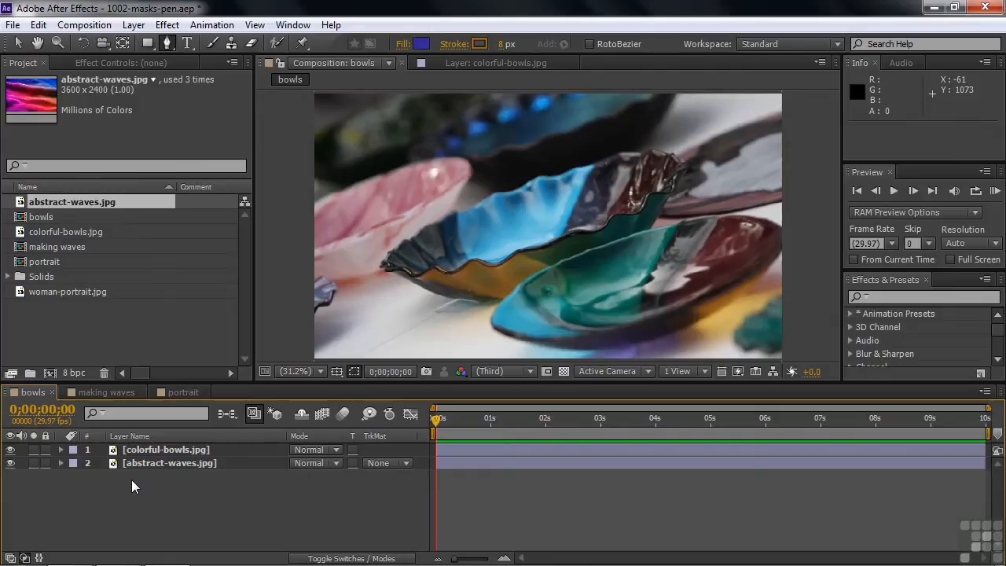
Step: Start a RotoBezier mask on the colorful-bowls.jpg layer, placing six points along the blue part of the central bowl's front rim
{"action": "left_click", "coordinate": [114, 452]}
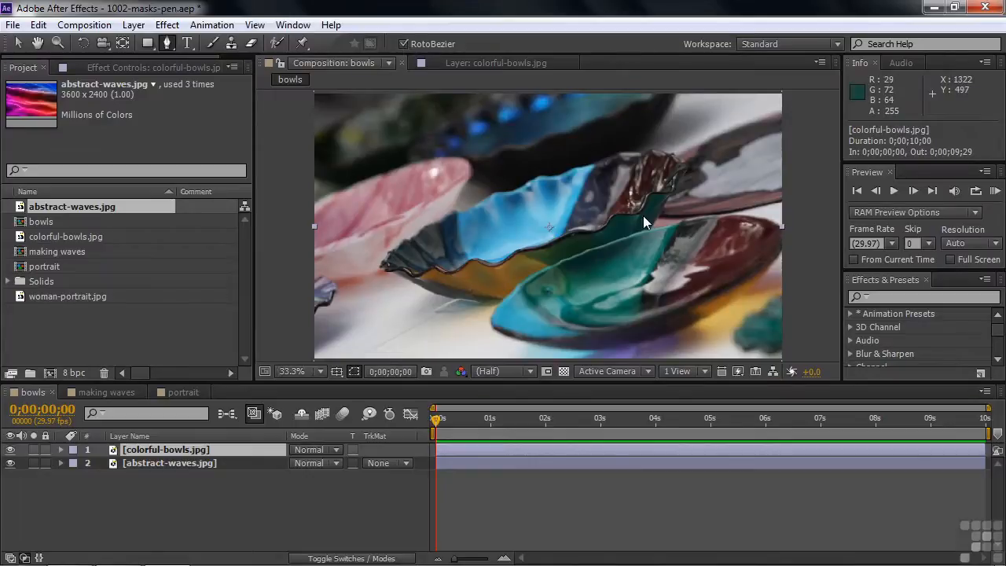
{"action": "scroll", "coordinate": [644, 216], "scroll_direction": "up", "scroll_amount": 1}
{"action": "scroll", "coordinate": [644, 216], "scroll_direction": "up", "scroll_amount": 2}
{"action": "scroll", "coordinate": [643, 215], "scroll_direction": "down", "scroll_amount": 1}
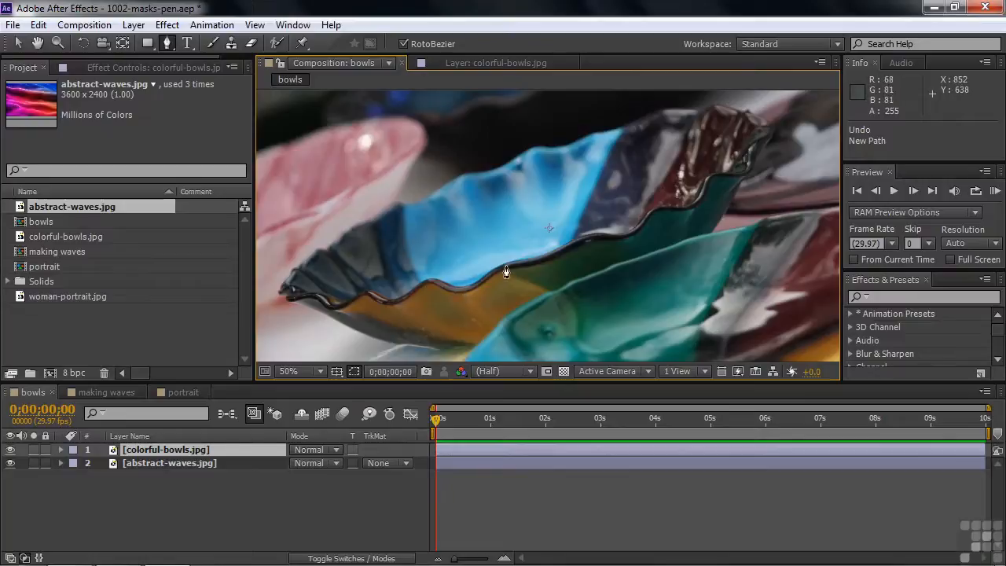
{"action": "left_click", "coordinate": [390, 303]}
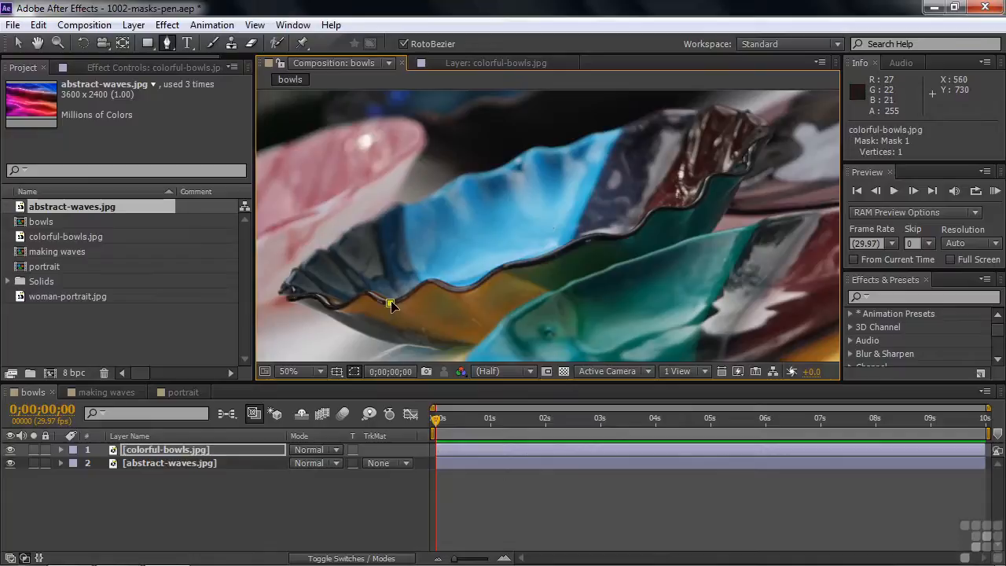
{"action": "left_click", "coordinate": [429, 283]}
{"action": "left_click", "coordinate": [464, 292]}
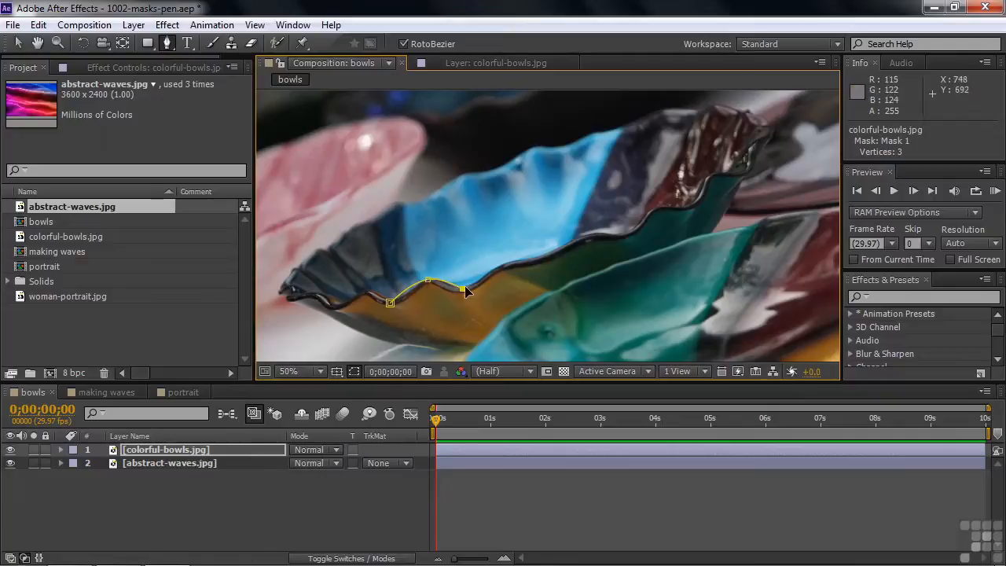
{"action": "left_click", "coordinate": [504, 268]}
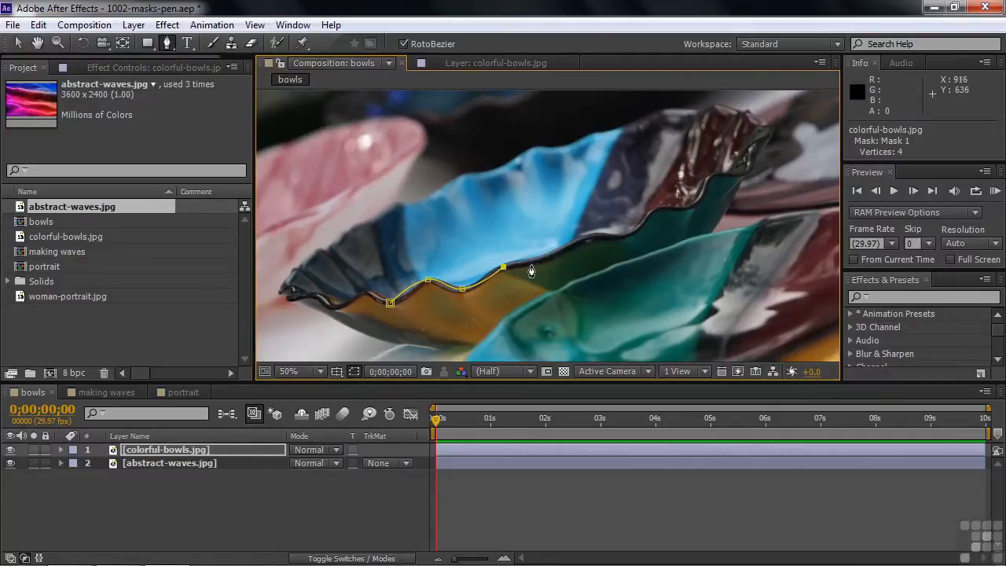
{"action": "left_click", "coordinate": [541, 259]}
{"action": "left_click", "coordinate": [593, 237]}
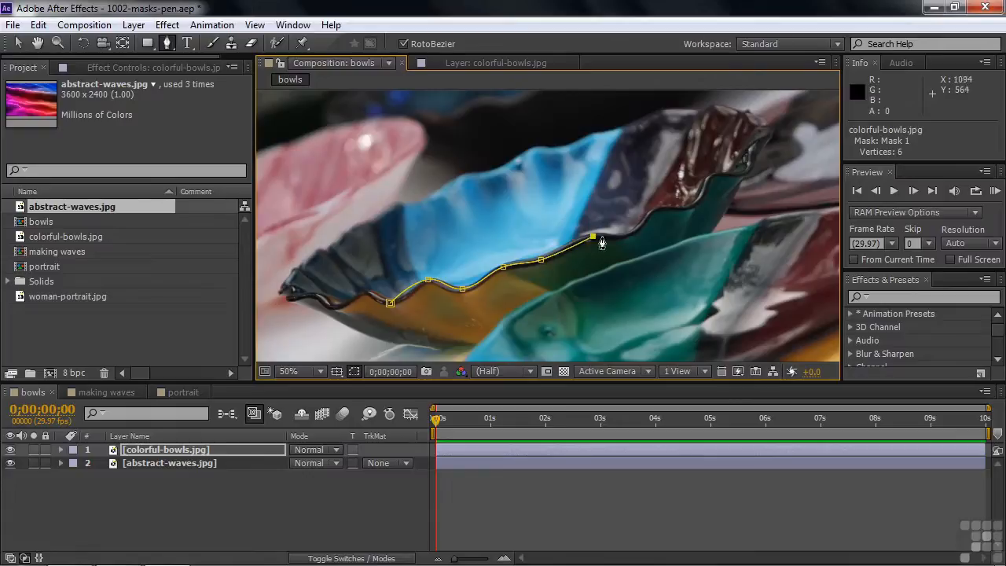
Step: Continue the mask path along the wavy front rim up to the dark red end of the central bowl
{"action": "left_click", "coordinate": [629, 235]}
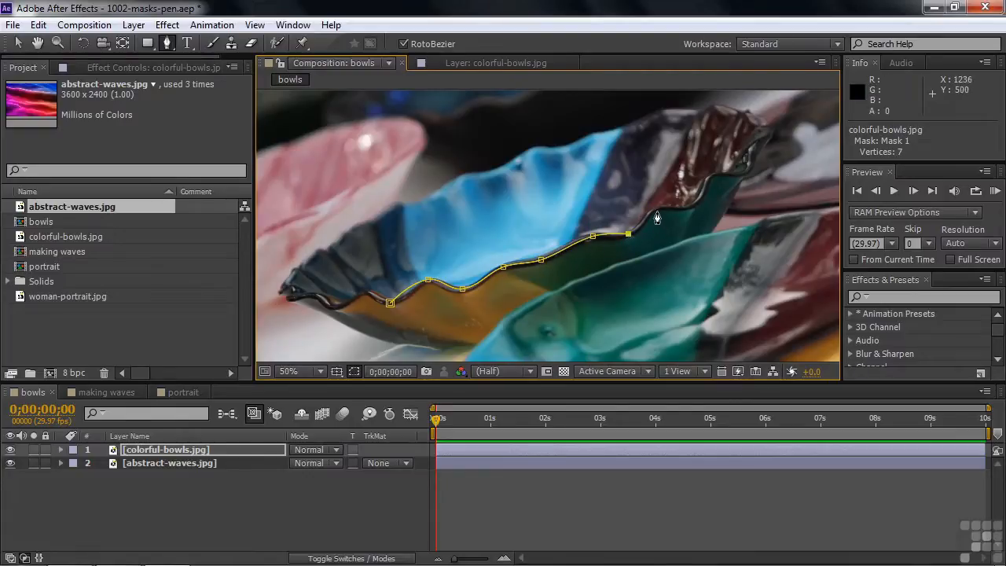
{"action": "left_click", "coordinate": [656, 211]}
{"action": "left_click", "coordinate": [691, 206]}
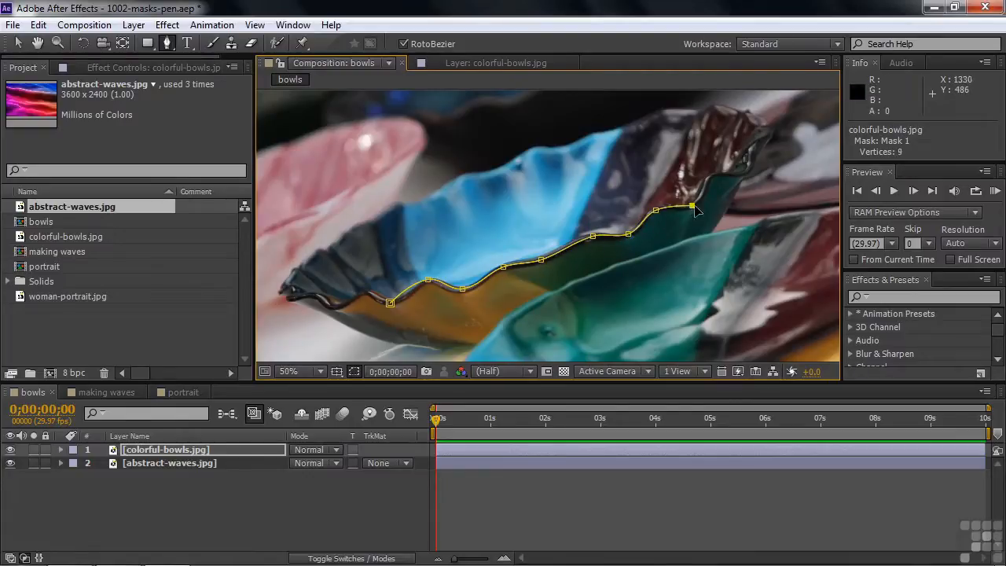
{"action": "left_click", "coordinate": [710, 174]}
{"action": "left_click", "coordinate": [748, 170]}
{"action": "left_click", "coordinate": [751, 147]}
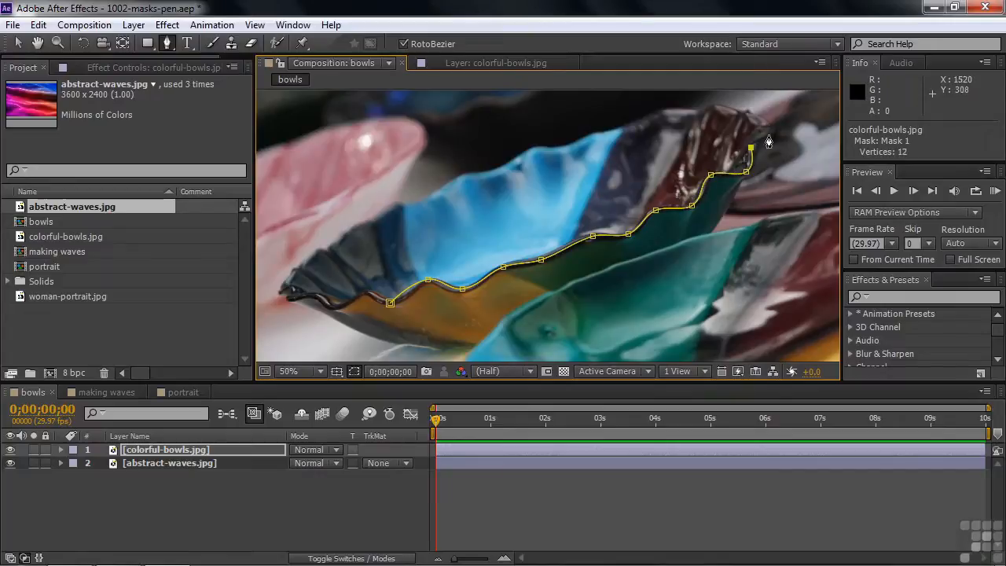
Step: Trace the mask around the bowl's dark red tip and close the path at its first point
{"action": "left_click", "coordinate": [770, 134]}
{"action": "left_click", "coordinate": [766, 124]}
{"action": "left_click", "coordinate": [760, 116]}
{"action": "left_click", "coordinate": [745, 112]}
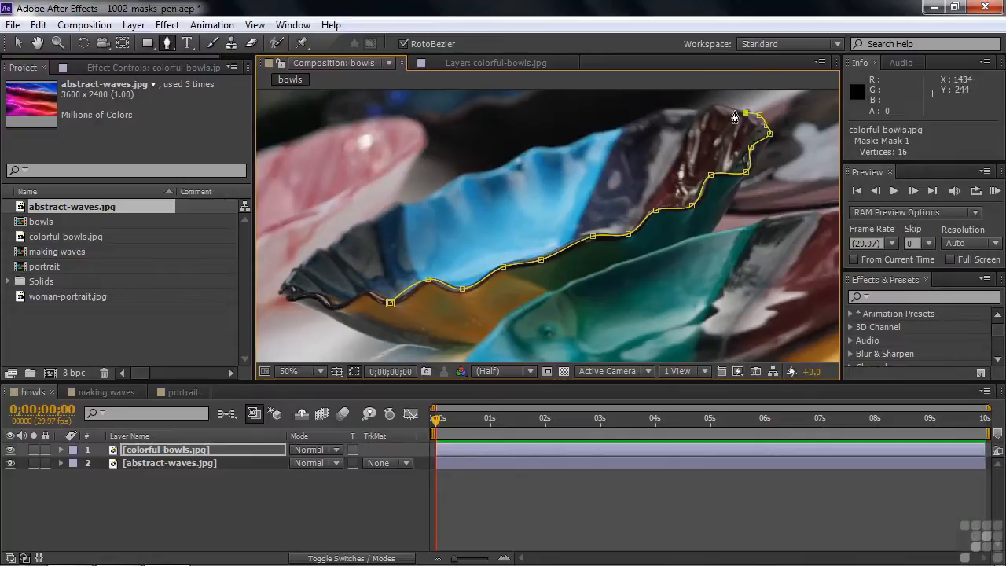
{"action": "left_click", "coordinate": [717, 105]}
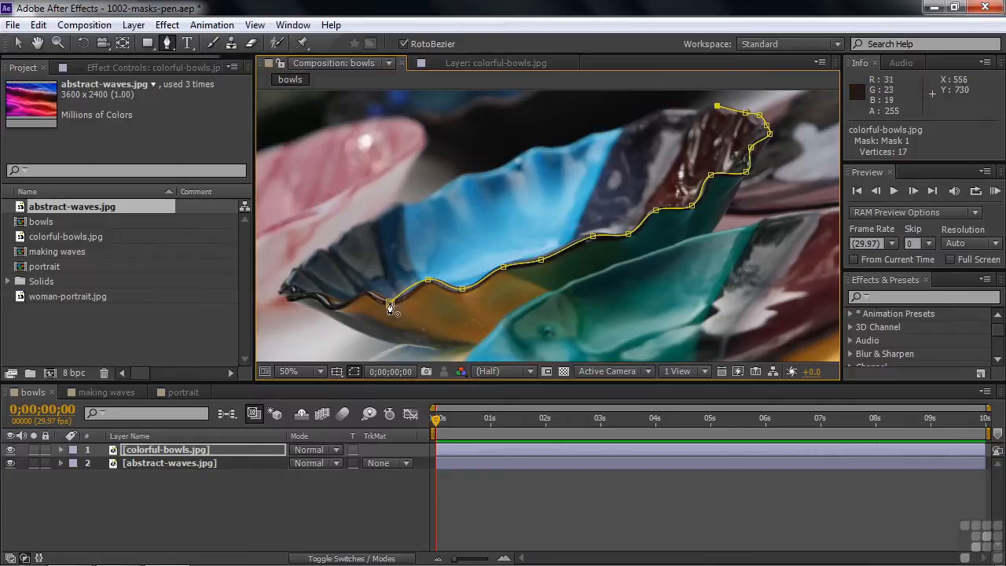
{"action": "key", "text": "ctrl+z"}
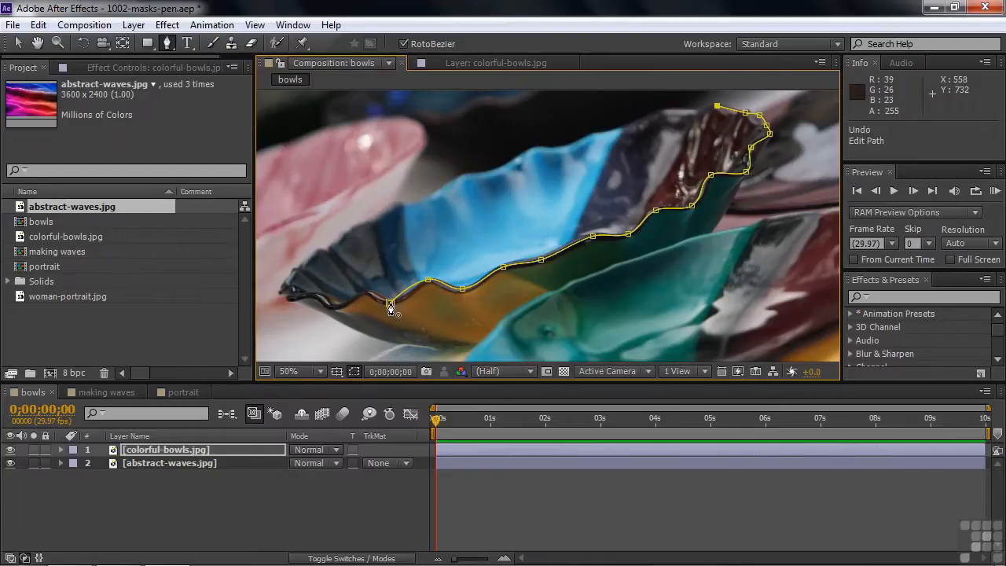
{"action": "left_click", "coordinate": [391, 305]}
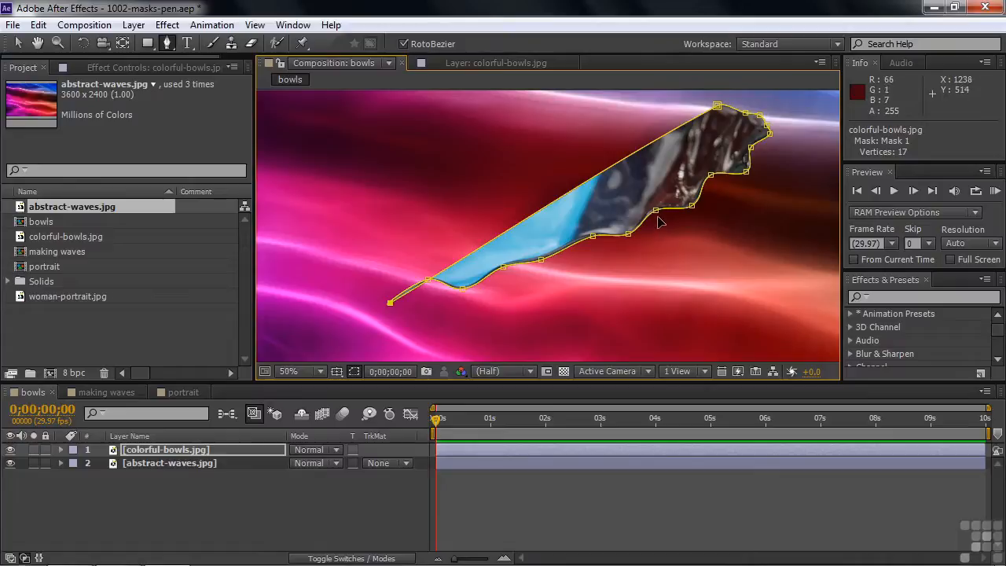
Step: Open the colorful-bowls.jpg layer in its Layer viewer and compare it with Render on and off, leaving Render off
{"action": "left_click", "coordinate": [114, 453]}
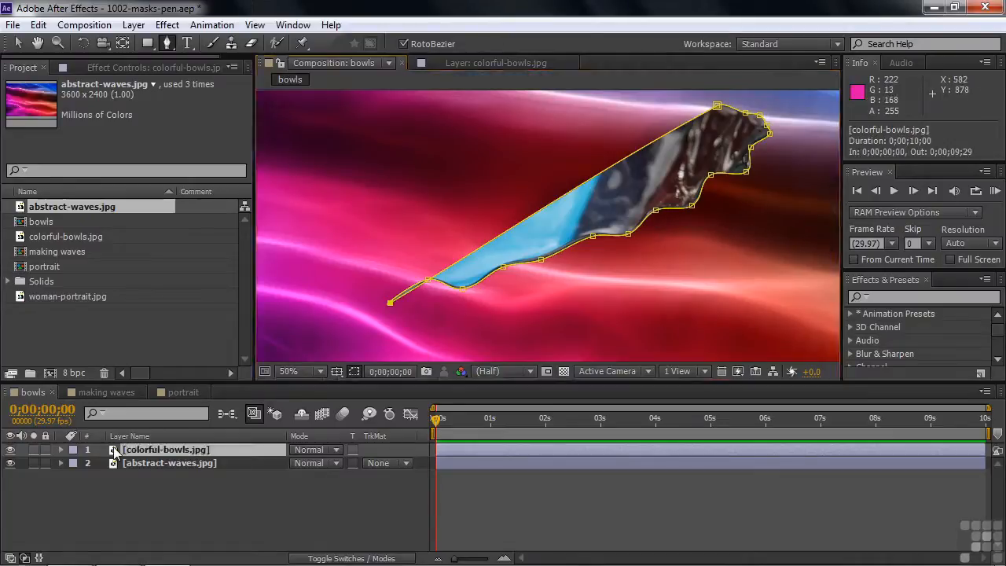
{"action": "double_click", "coordinate": [114, 453]}
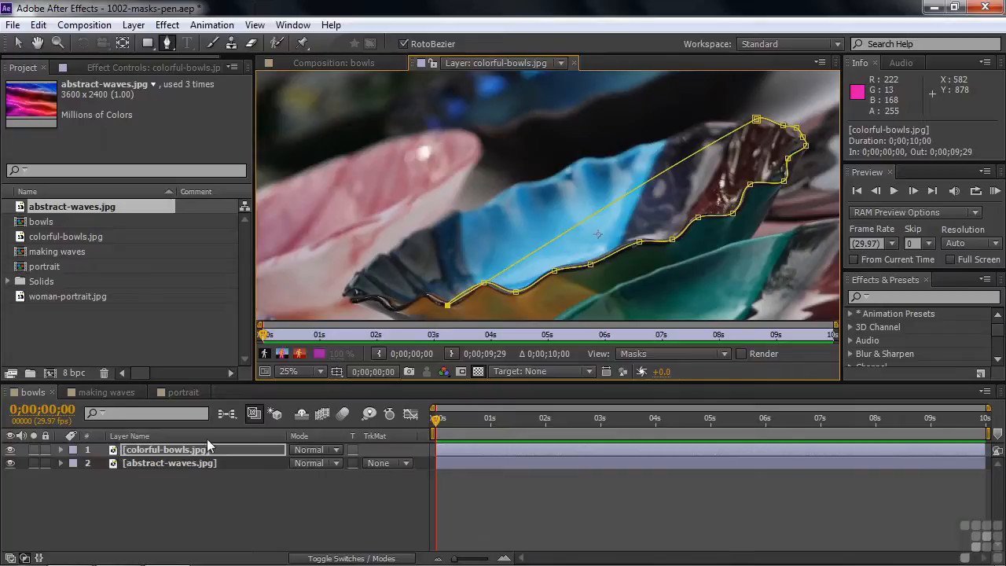
{"action": "left_click", "coordinate": [744, 353]}
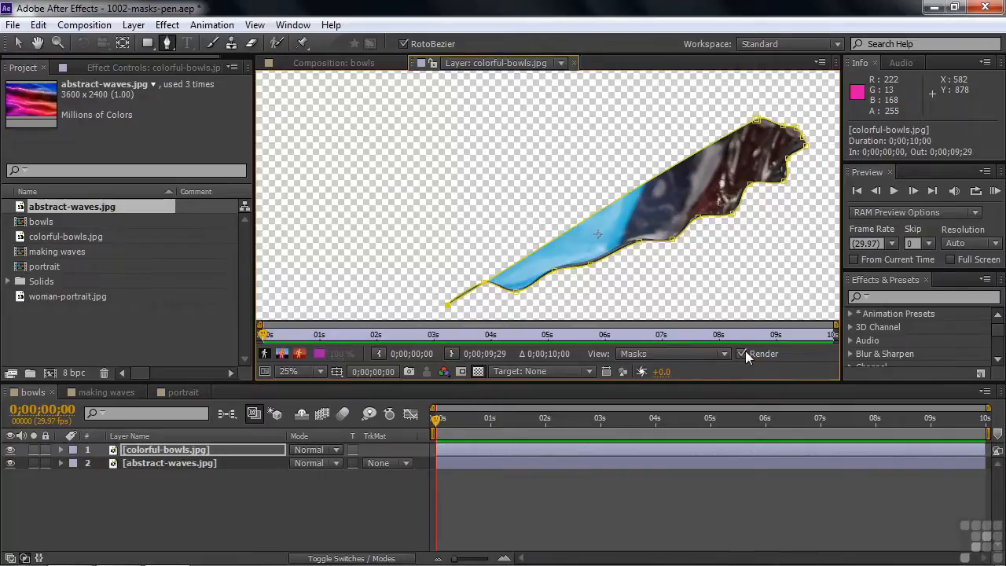
{"action": "left_click", "coordinate": [744, 353]}
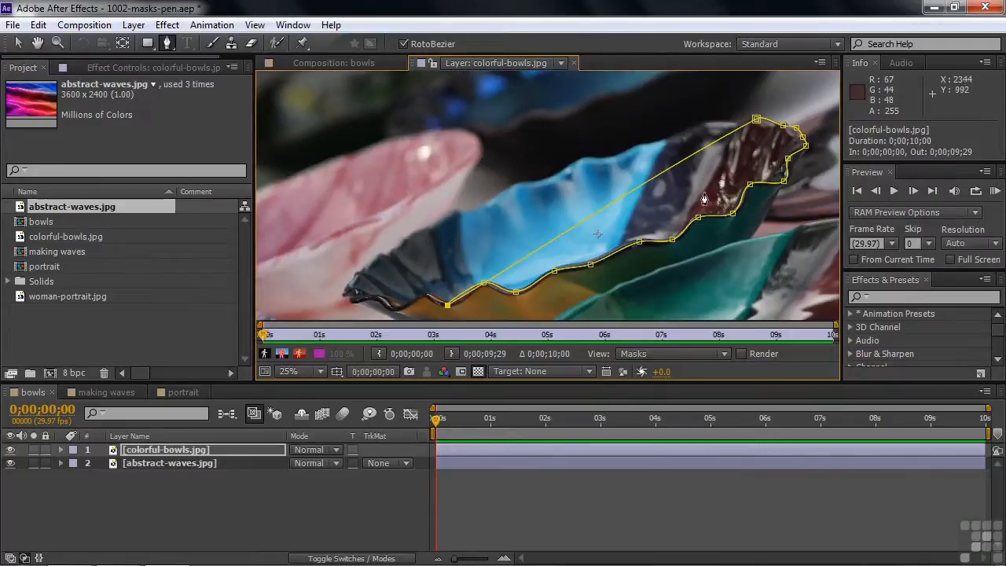
Step: Fine-tune individual mask points along the central bowl's front rim with the Selection tool
{"action": "left_click", "coordinate": [17, 44]}
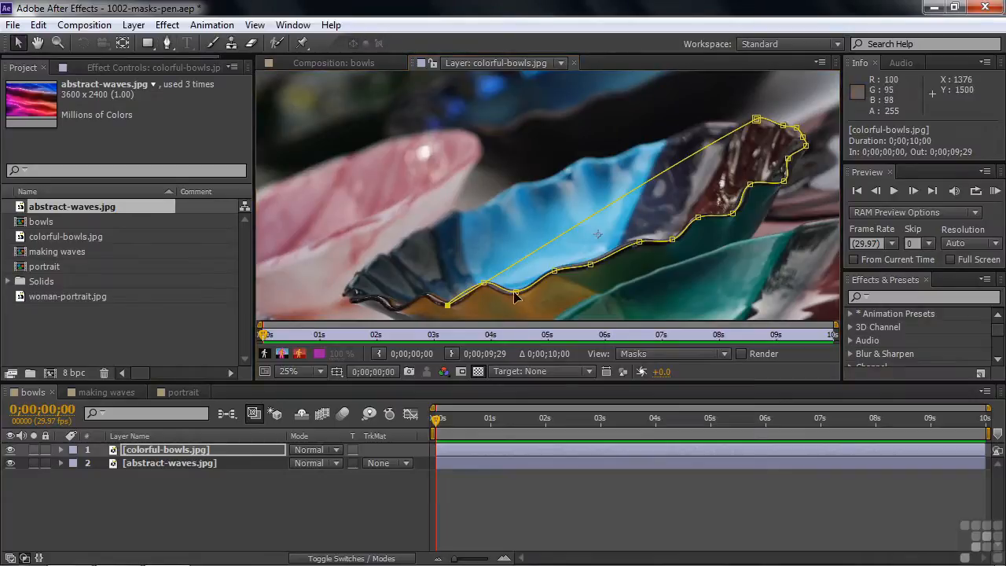
{"action": "left_click_drag", "start_coordinate": [515, 294], "coordinate": [516, 292]}
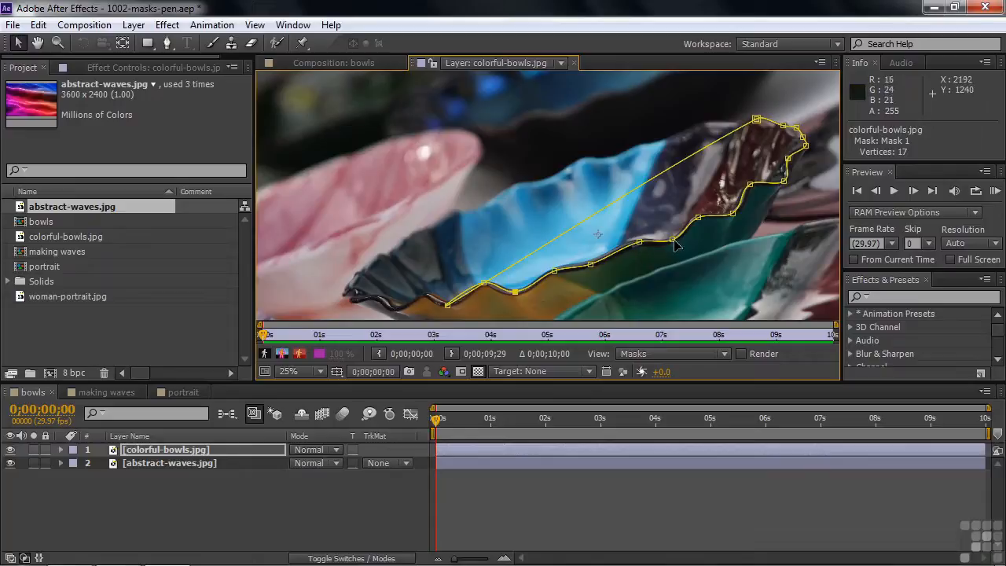
{"action": "left_click_drag", "start_coordinate": [639, 243], "coordinate": [672, 246]}
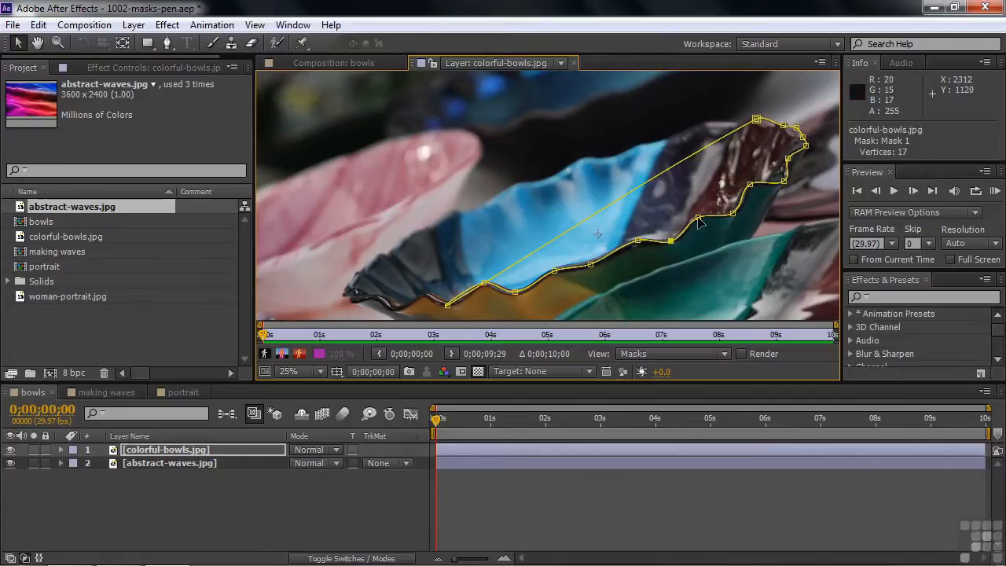
{"action": "left_click", "coordinate": [696, 220]}
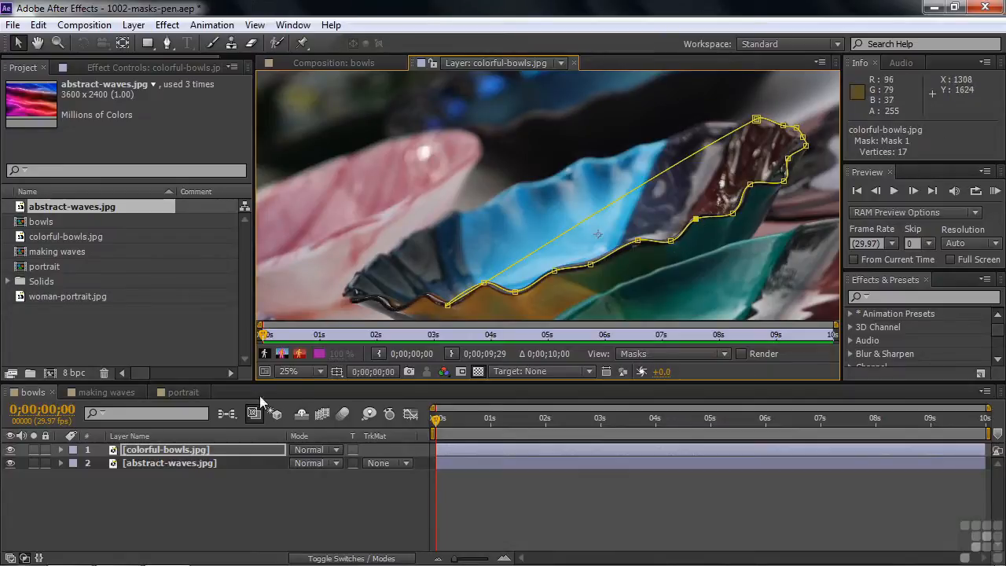
Step: Expand the Masks group of the colorful-bowls.jpg layer and select all points of Mask 1
{"action": "left_click", "coordinate": [60, 449]}
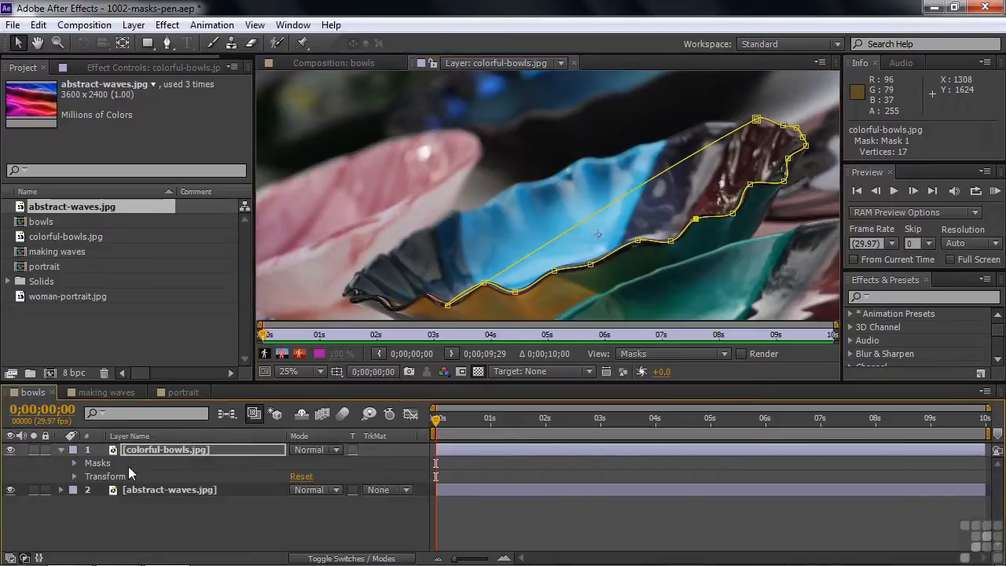
{"action": "left_click", "coordinate": [74, 463]}
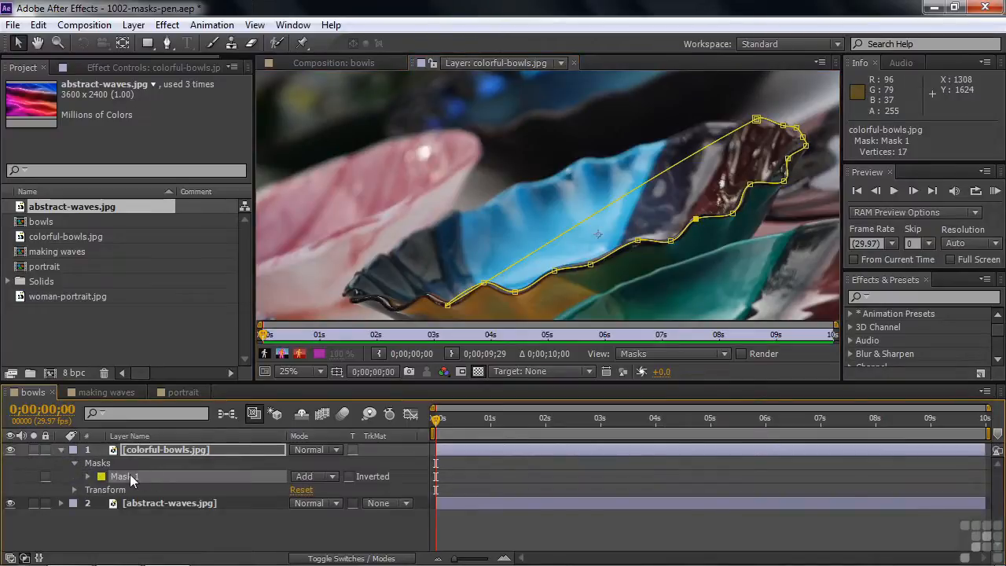
{"action": "left_click", "coordinate": [50, 464]}
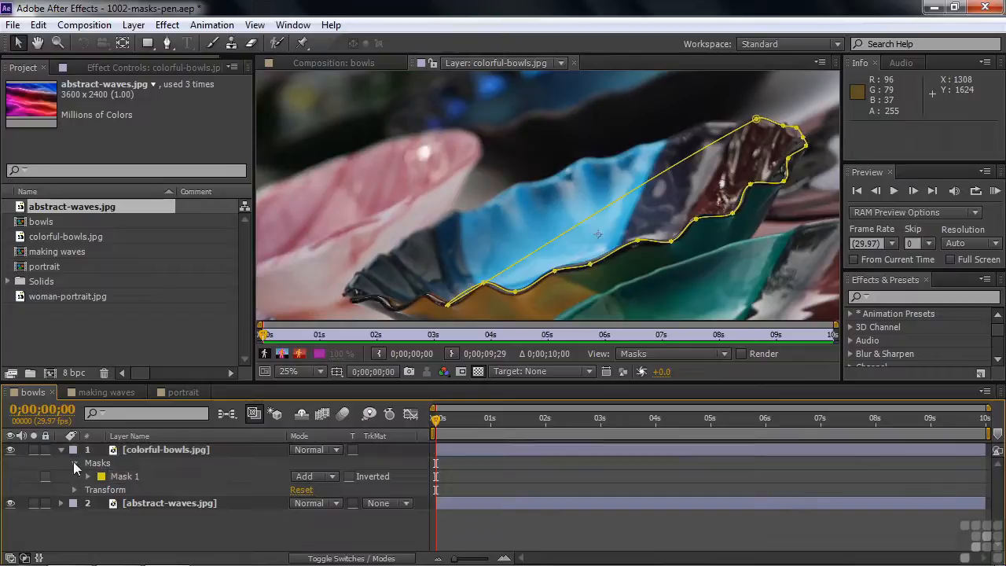
{"action": "left_click", "coordinate": [126, 477]}
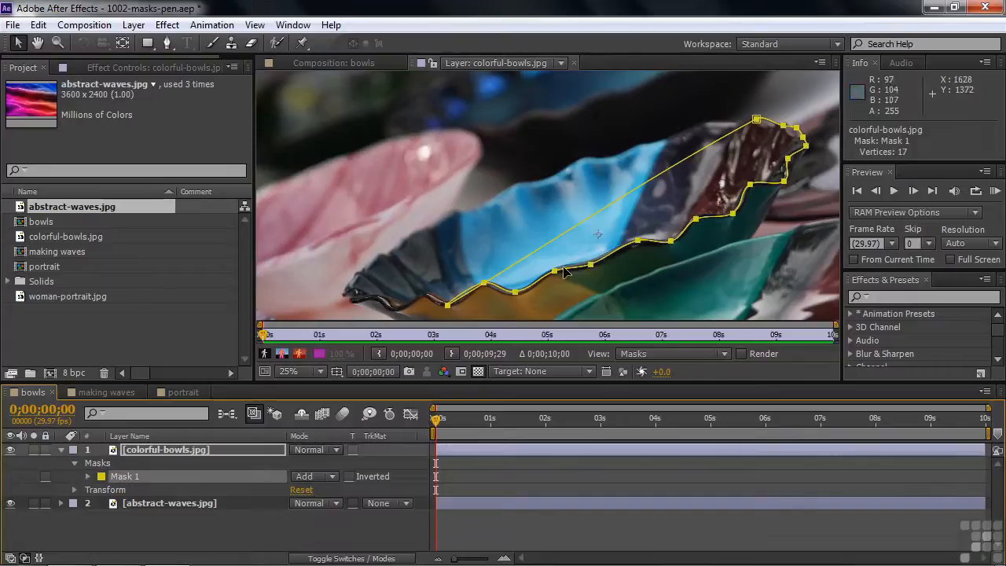
Step: Nudge the whole of Mask 1 slightly, and reselect single points on the bowl's front rim and near its dark red tip
{"action": "left_click_drag", "start_coordinate": [635, 240], "coordinate": [637, 240]}
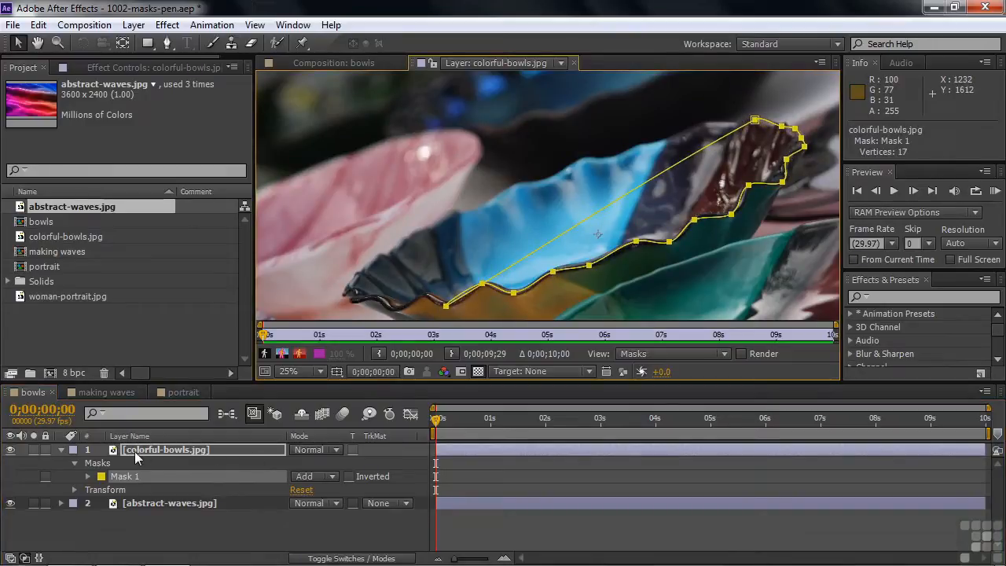
{"action": "left_click", "coordinate": [115, 450]}
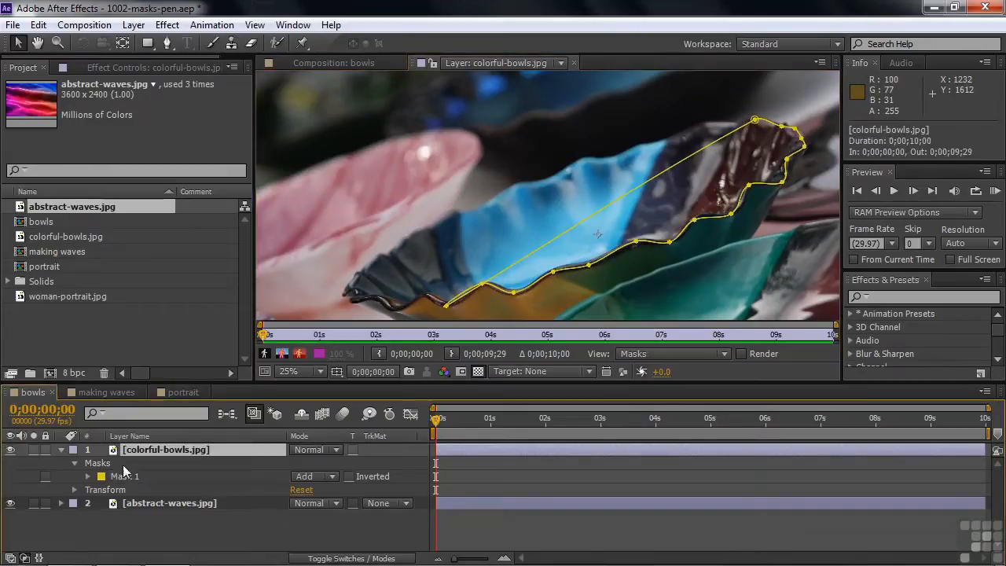
{"action": "left_click", "coordinate": [635, 242]}
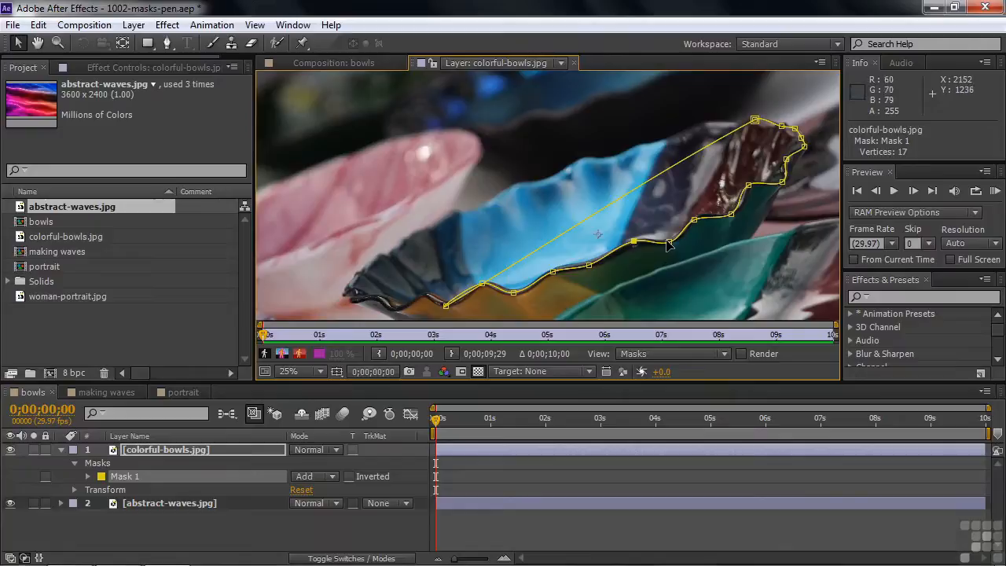
{"action": "left_click", "coordinate": [788, 160]}
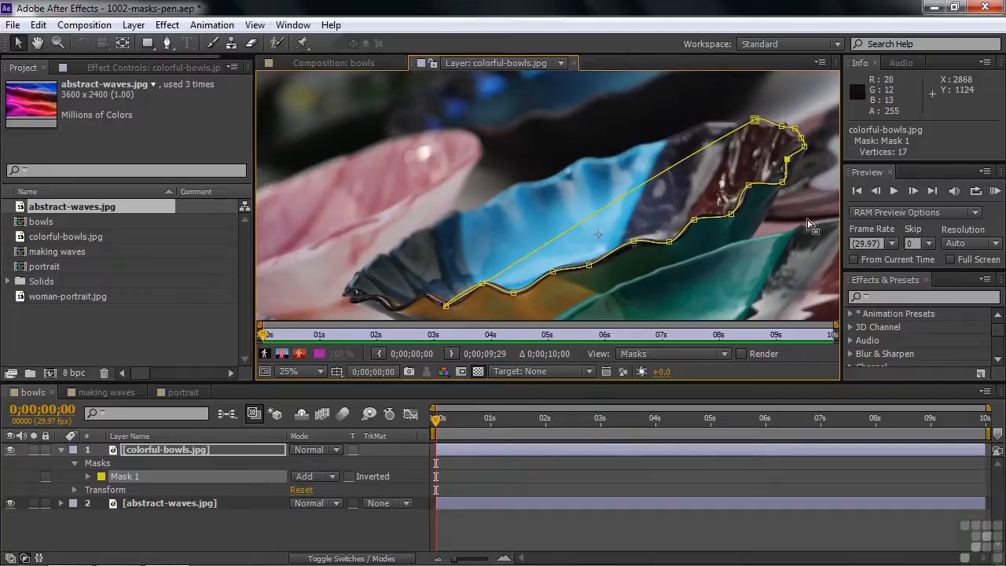
Step: Reposition single mask points along the rim below the bowl's dark red section with the Selection tool
{"action": "left_click", "coordinate": [169, 44]}
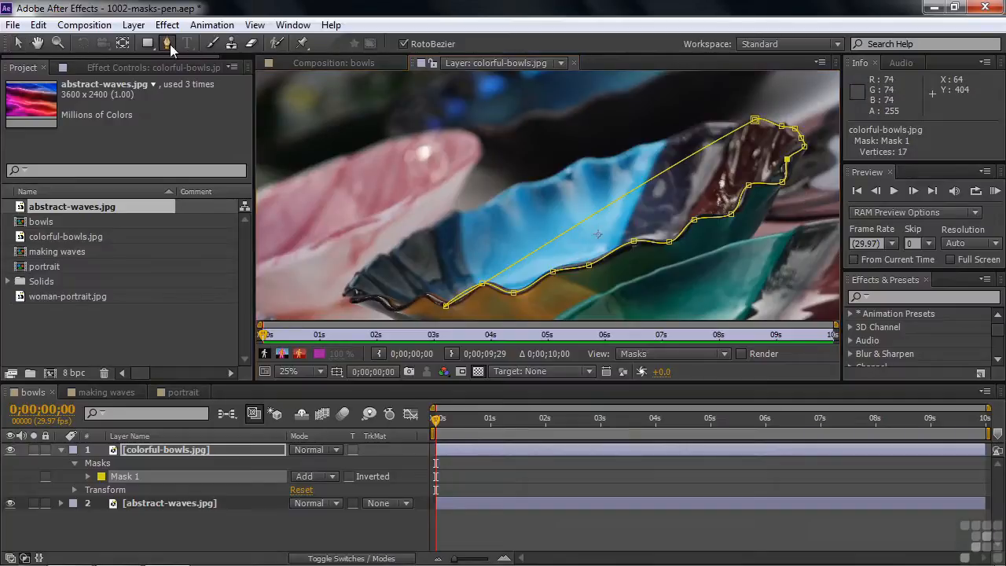
{"action": "left_click", "coordinate": [169, 44]}
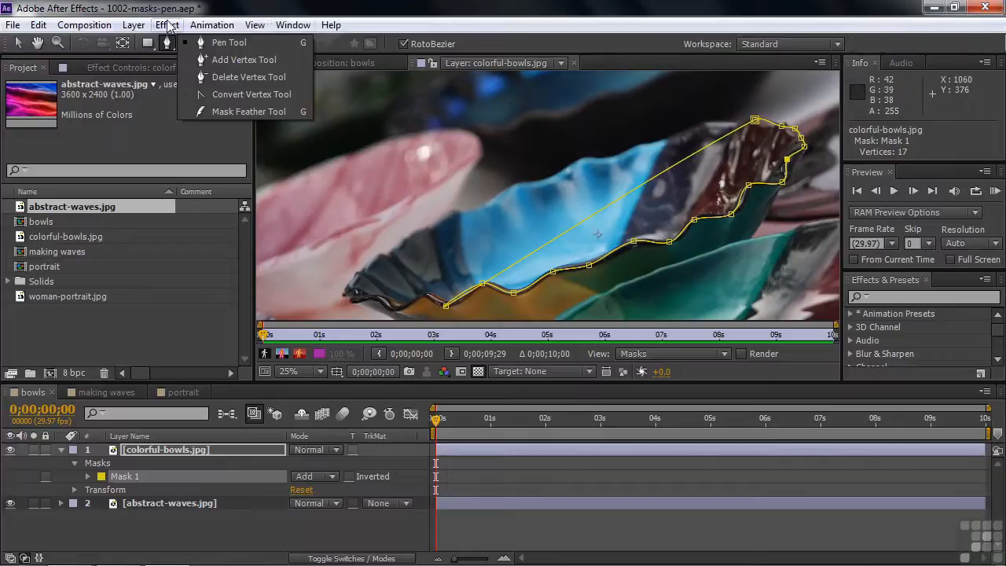
{"action": "left_click", "coordinate": [16, 44]}
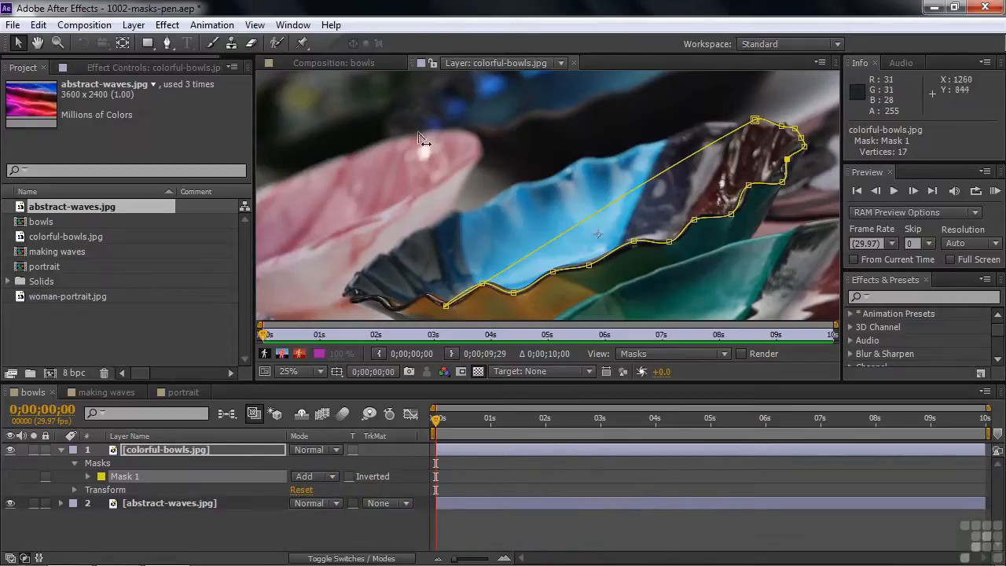
{"action": "left_click", "coordinate": [732, 215]}
{"action": "mouse_move", "coordinate": [739, 218]}
{"action": "left_mouse_down"}
{"action": "mouse_move", "coordinate": [756, 230]}
{"action": "mouse_move", "coordinate": [721, 201]}
{"action": "mouse_move", "coordinate": [785, 199]}
{"action": "mouse_move", "coordinate": [795, 185]}
{"action": "mouse_move", "coordinate": [733, 223]}
{"action": "mouse_move", "coordinate": [756, 216]}
{"action": "mouse_move", "coordinate": [781, 203]}
{"action": "mouse_move", "coordinate": [734, 212]}
{"action": "left_mouse_up"}
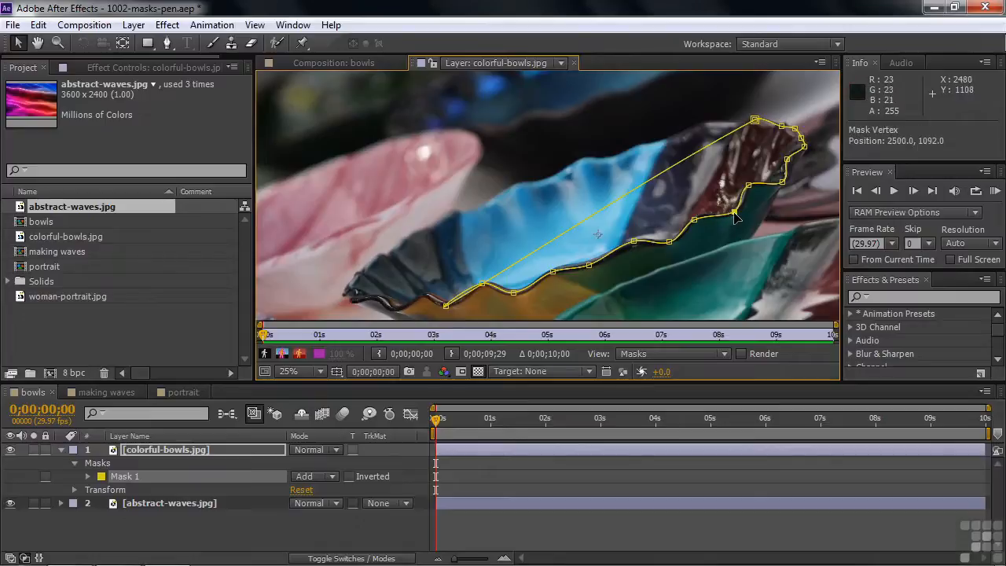
{"action": "left_click", "coordinate": [697, 218]}
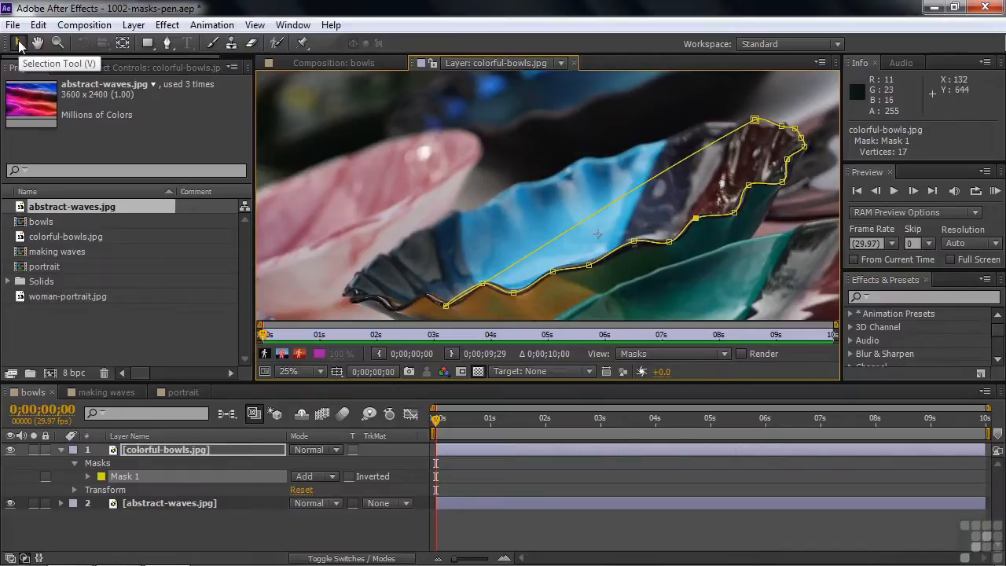
Step: Extend Mask 1 from its lower end along the rim to the bowl's far dark blue tip with the Add Vertex Tool
{"action": "left_click", "coordinate": [167, 44]}
{"action": "left_click", "coordinate": [170, 44]}
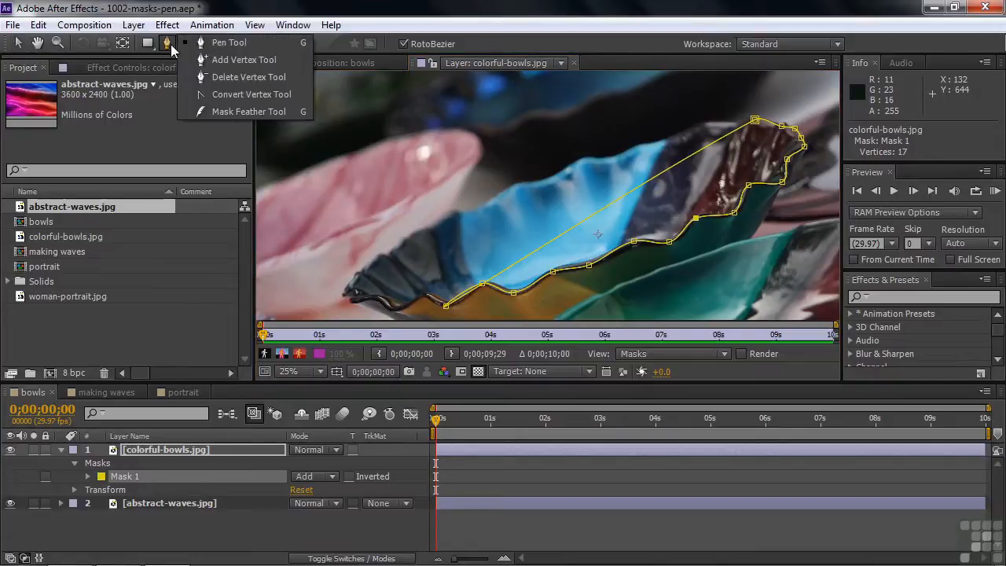
{"action": "left_click", "coordinate": [234, 60]}
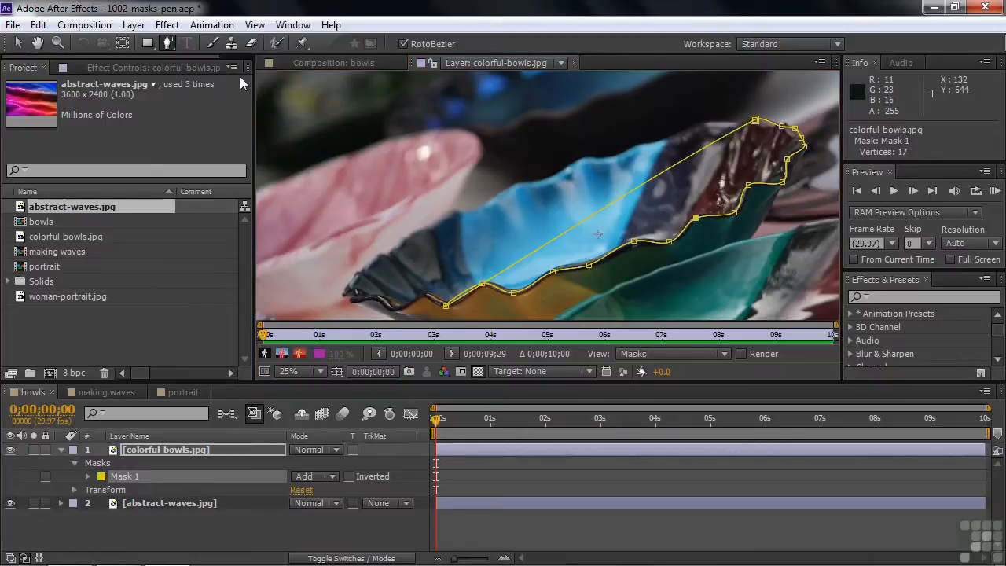
{"action": "left_click_drag", "start_coordinate": [506, 277], "coordinate": [355, 306]}
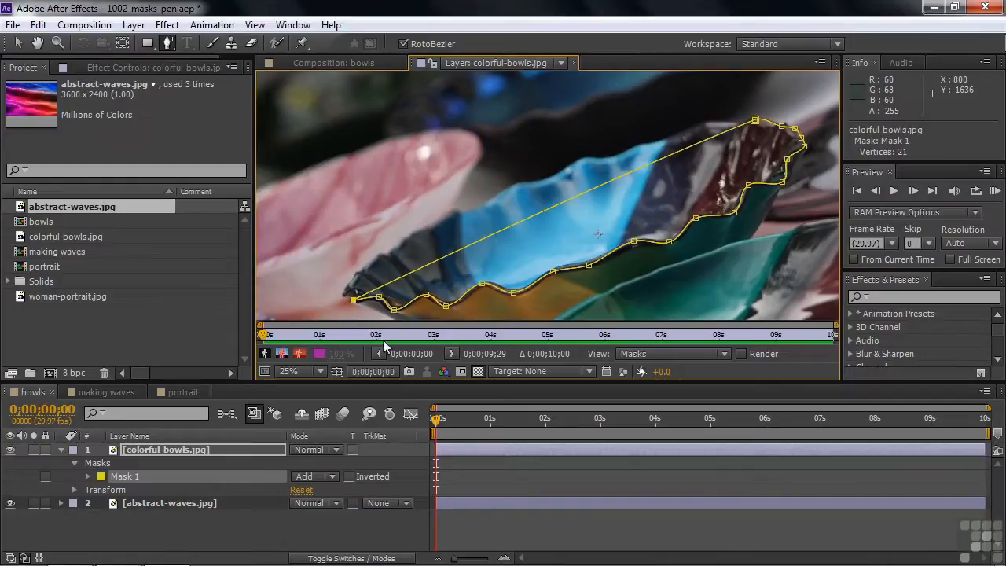
Step: Open the making waves composition in its Composition viewer and make the abstract-waves.jpg layer visible
{"action": "left_click", "coordinate": [87, 391]}
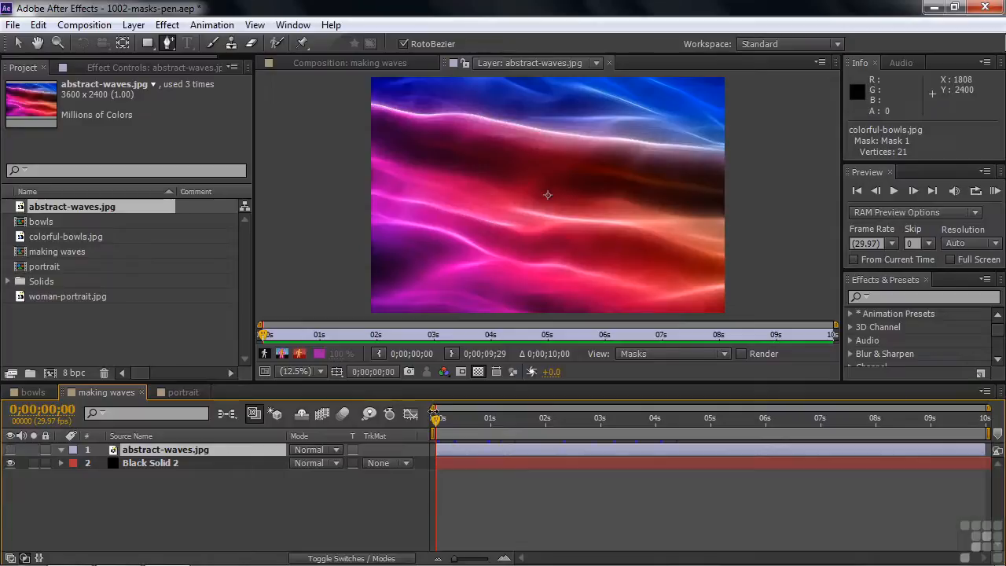
{"action": "left_click", "coordinate": [364, 64]}
{"action": "left_click_drag", "start_coordinate": [486, 420], "coordinate": [429, 427]}
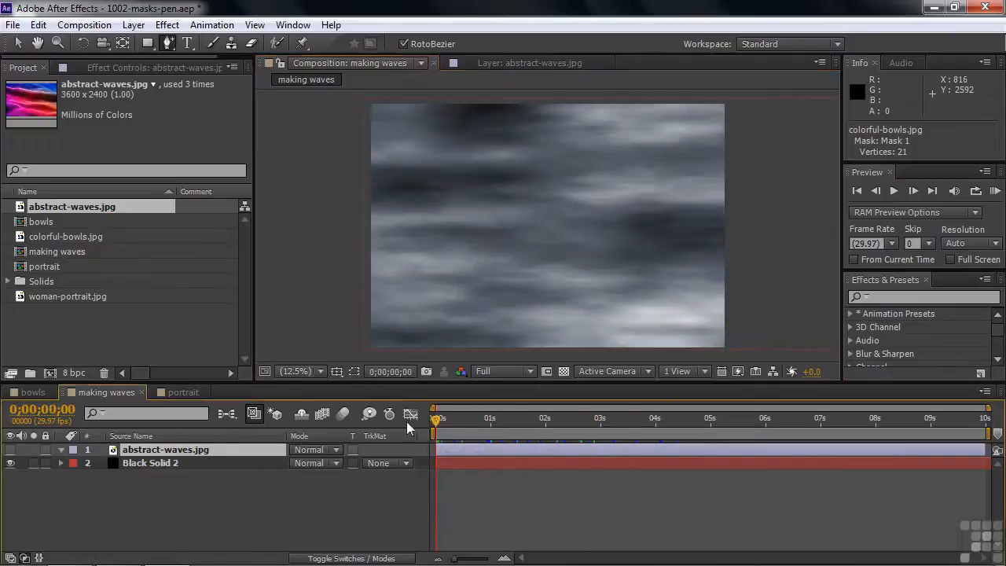
{"action": "left_click", "coordinate": [9, 450]}
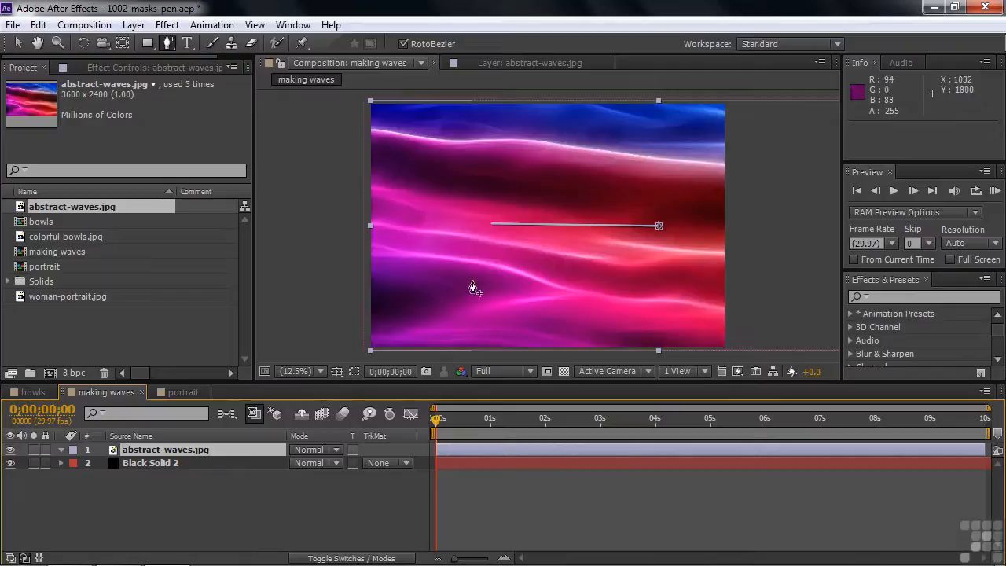
{"action": "mouse_move", "coordinate": [436, 425]}
{"action": "left_mouse_down"}
{"action": "mouse_move", "coordinate": [834, 429]}
{"action": "mouse_move", "coordinate": [435, 433]}
{"action": "left_mouse_up"}
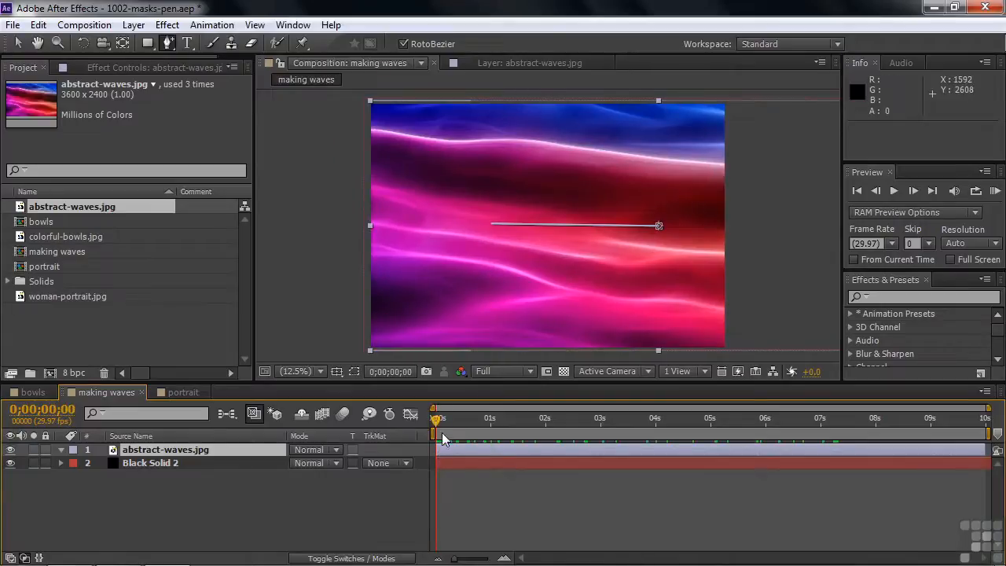
{"action": "mouse_move", "coordinate": [437, 428]}
{"action": "left_mouse_down"}
{"action": "mouse_move", "coordinate": [620, 431]}
{"action": "mouse_move", "coordinate": [557, 448]}
{"action": "mouse_move", "coordinate": [429, 446]}
{"action": "left_mouse_up"}
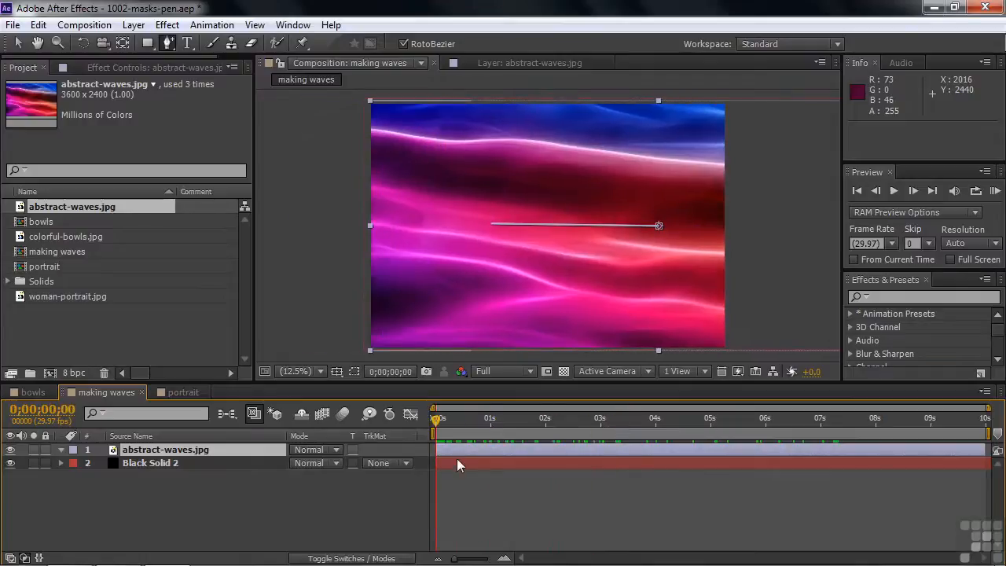
Step: Compare the abstract-waves.jpg layer's motion in the composition with its static Layer viewer, leaving the Layer viewer open at the first frame
{"action": "double_click", "coordinate": [113, 446]}
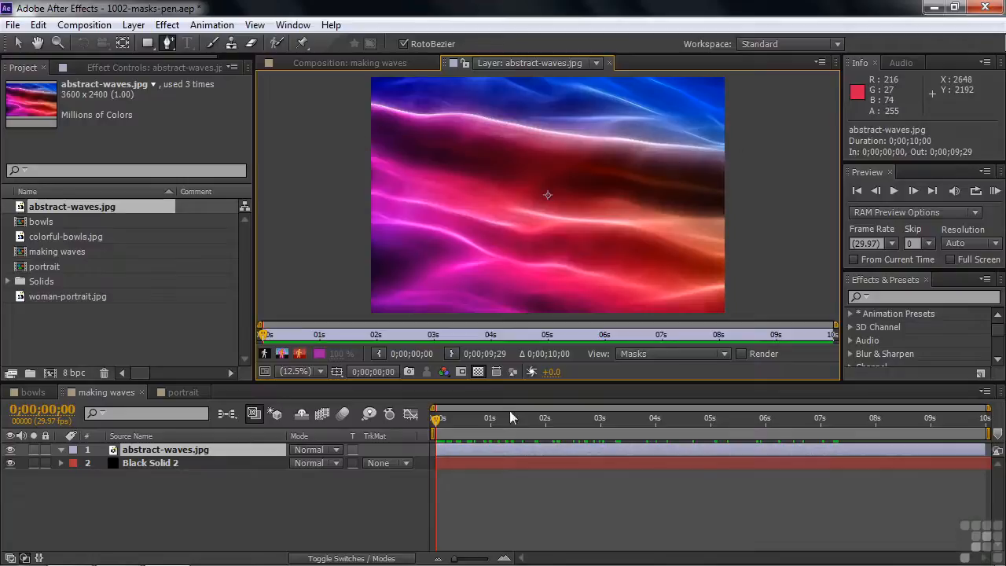
{"action": "left_click", "coordinate": [346, 63]}
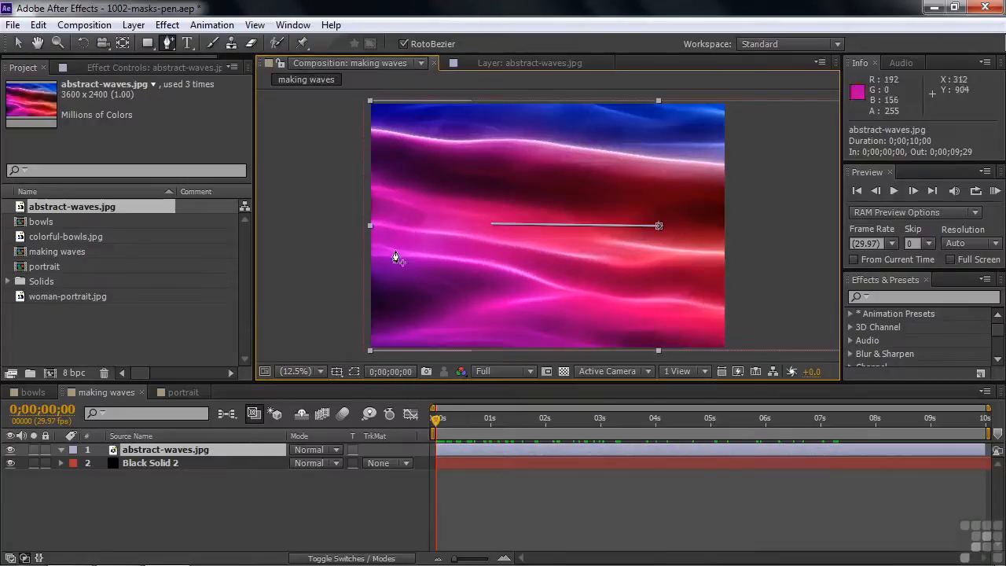
{"action": "left_click_drag", "start_coordinate": [435, 422], "coordinate": [638, 422]}
{"action": "key", "text": "Home"}
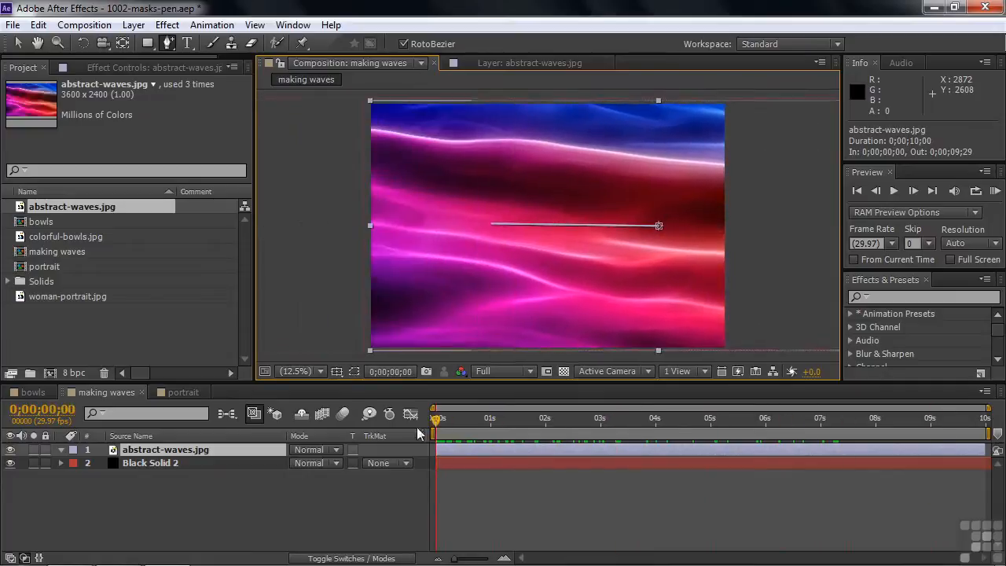
{"action": "left_click", "coordinate": [505, 63]}
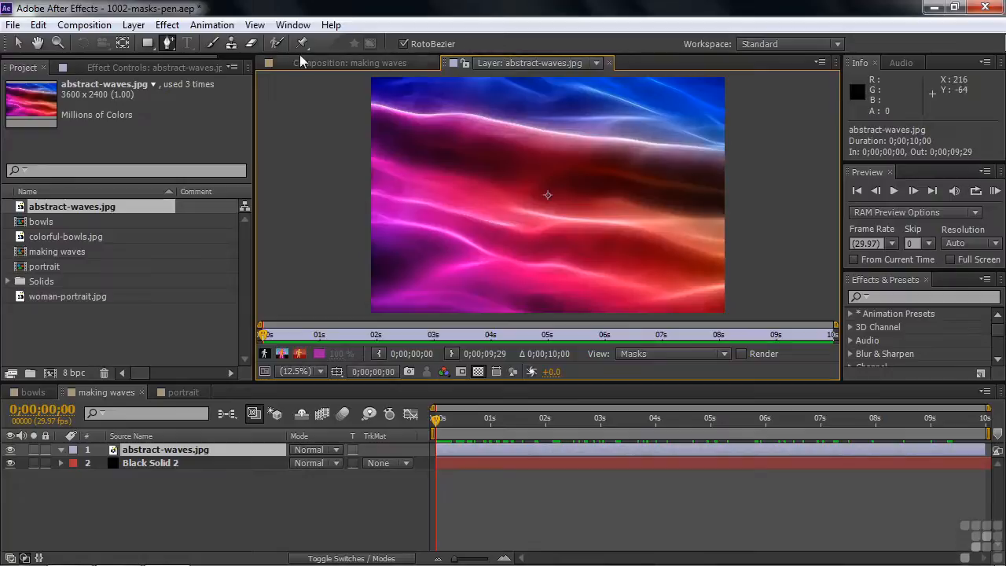
Step: Turn off RotoBezier for the Pen tool and place the first mask point outside the upper-left edge of the abstract-waves.jpg image
{"action": "left_click_drag", "start_coordinate": [176, 43], "coordinate": [208, 43]}
{"action": "left_click", "coordinate": [403, 44]}
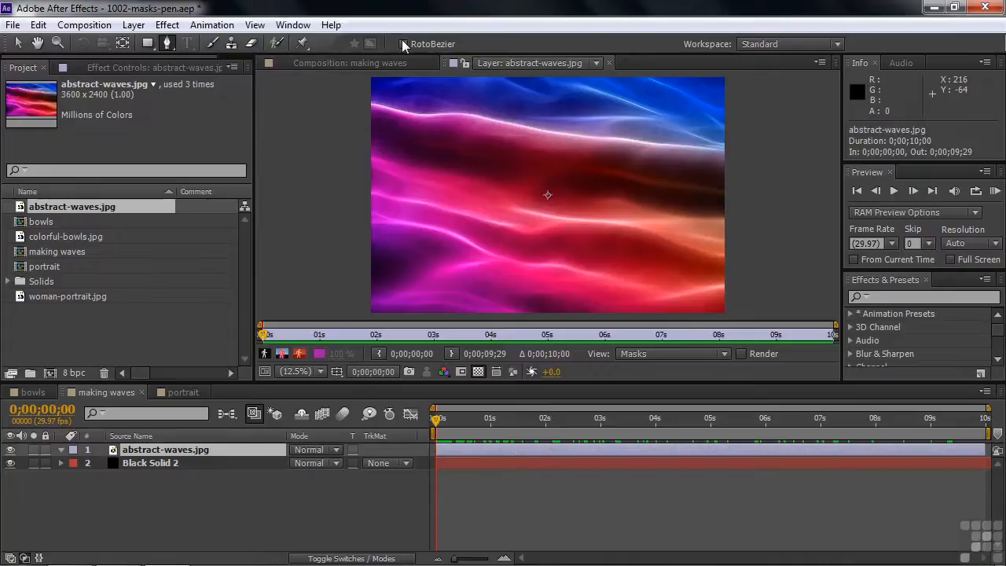
{"action": "left_click", "coordinate": [315, 104]}
{"action": "left_click_drag", "start_coordinate": [317, 104], "coordinate": [299, 112]}
{"action": "key", "text": "ctrl+z"}
{"action": "key", "text": "ctrl+z"}
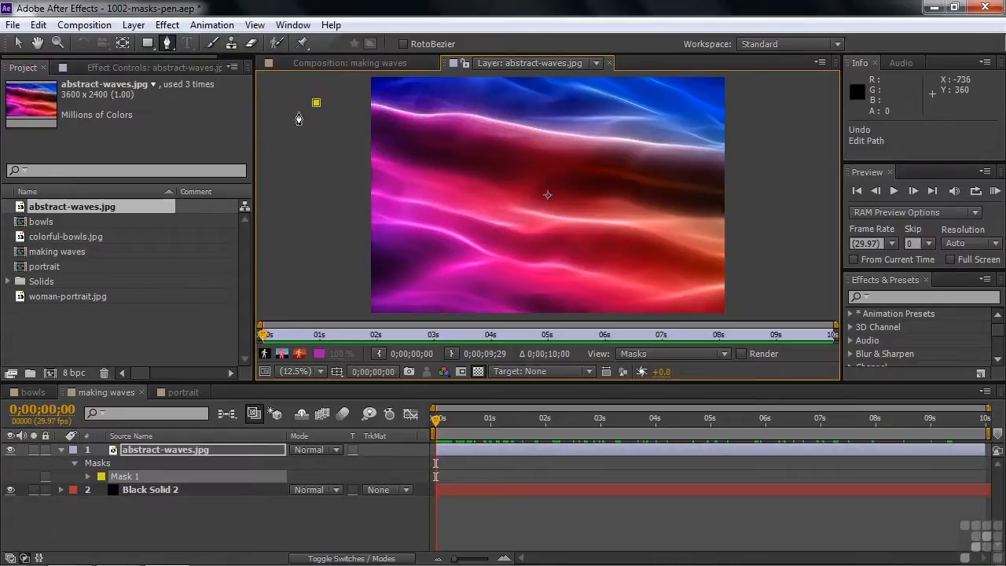
Step: Pull curve handles from the first point and trace the mask along the upper bright wave, past the image's right edge
{"action": "left_click_drag", "start_coordinate": [317, 101], "coordinate": [346, 101]}
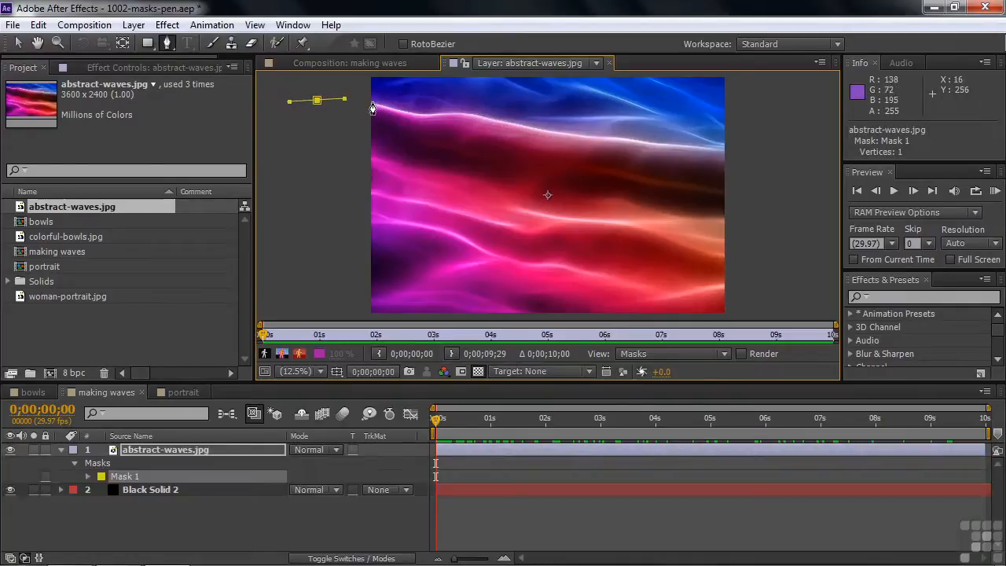
{"action": "left_click_drag", "start_coordinate": [371, 105], "coordinate": [425, 115]}
{"action": "left_click", "coordinate": [450, 113]}
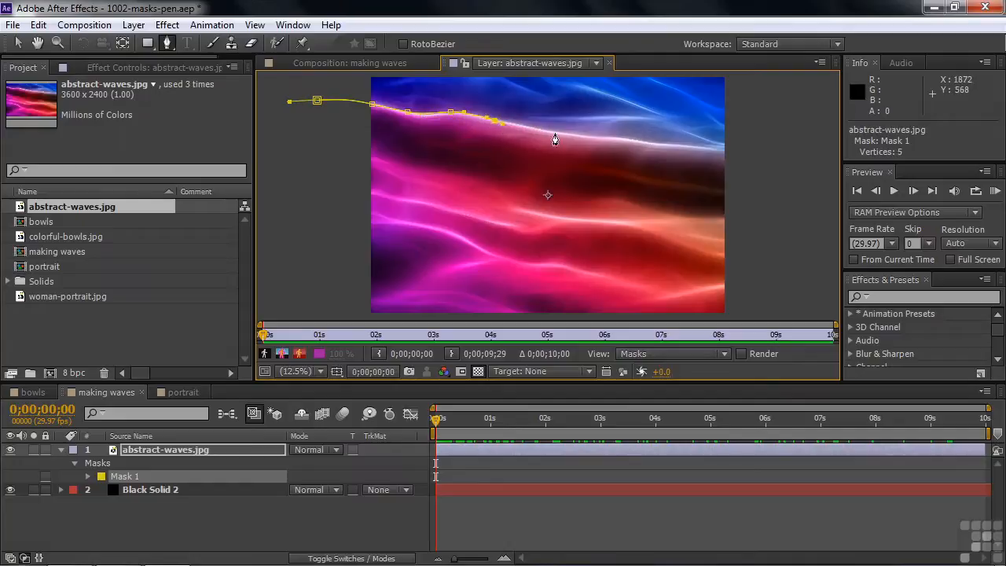
{"action": "left_click_drag", "start_coordinate": [616, 144], "coordinate": [772, 170]}
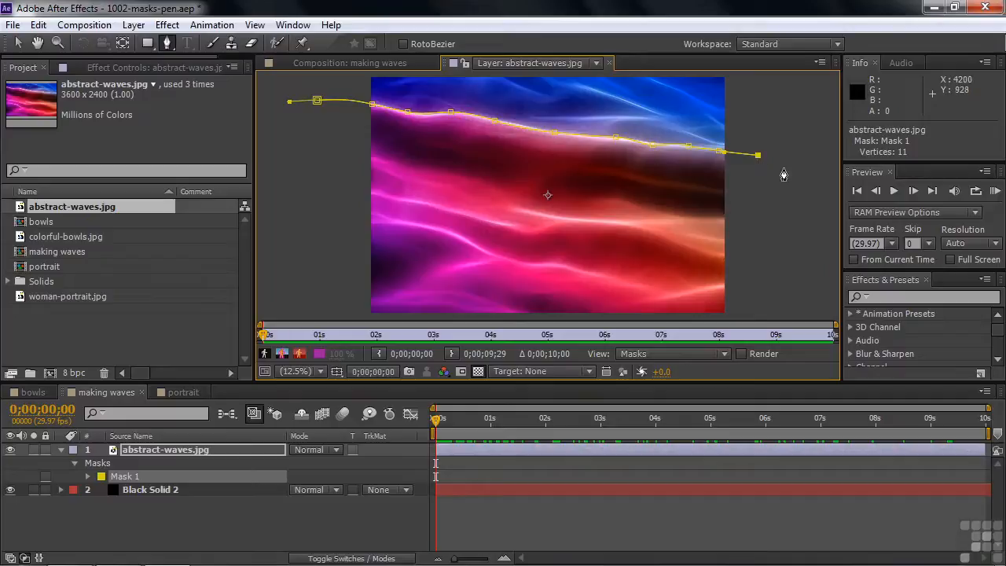
Step: Trace the mask back along the lower orange-pink wave to beyond the image's left edge and close it at the first point
{"action": "left_click", "coordinate": [754, 260]}
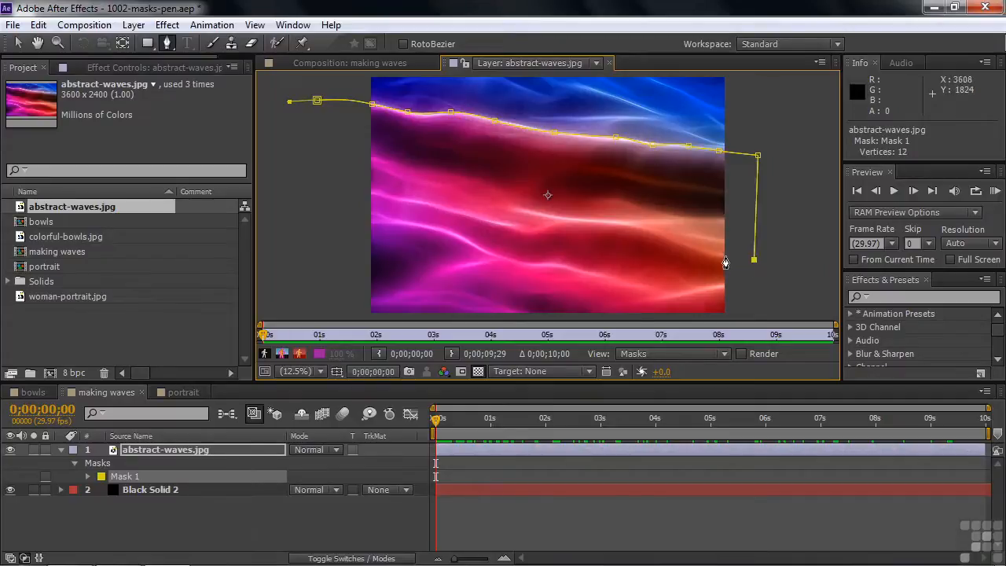
{"action": "left_click_drag", "start_coordinate": [722, 261], "coordinate": [713, 259]}
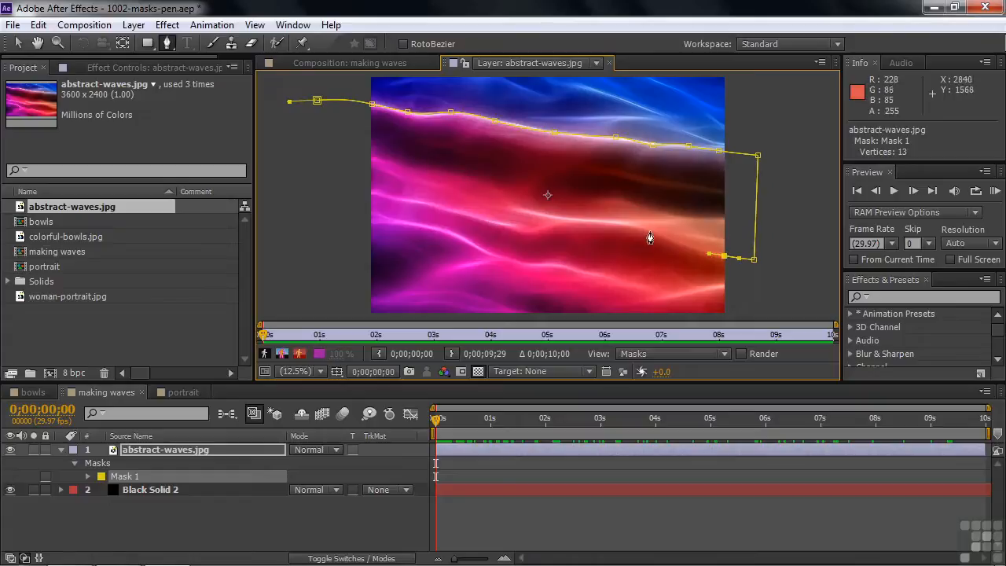
{"action": "left_click_drag", "start_coordinate": [648, 231], "coordinate": [436, 207]}
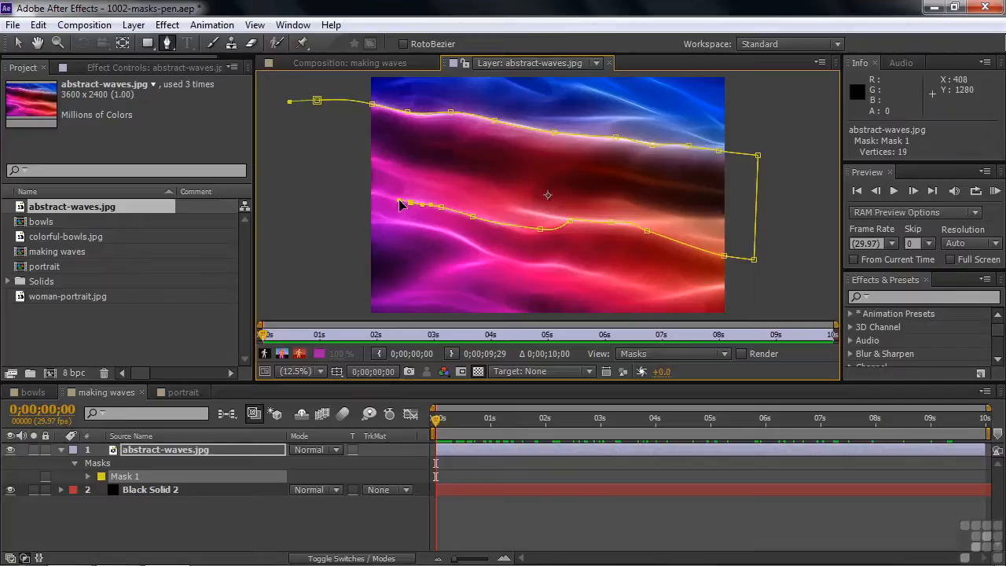
{"action": "left_click_drag", "start_coordinate": [361, 195], "coordinate": [348, 200]}
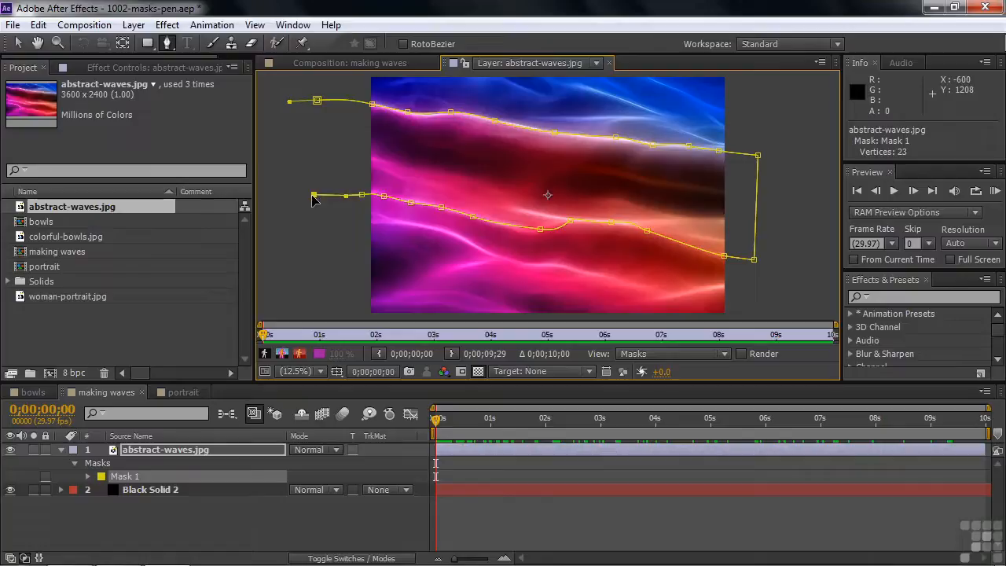
{"action": "left_click", "coordinate": [317, 101]}
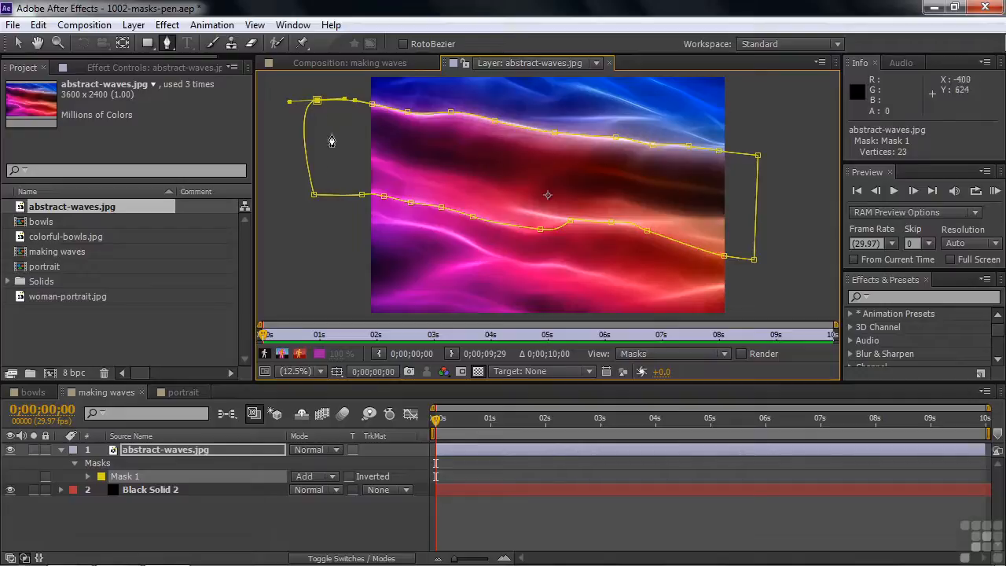
Step: Check the masked wave in the composition and select all points of Mask 1 in the Layer viewer with the Selection tool
{"action": "left_click", "coordinate": [326, 63]}
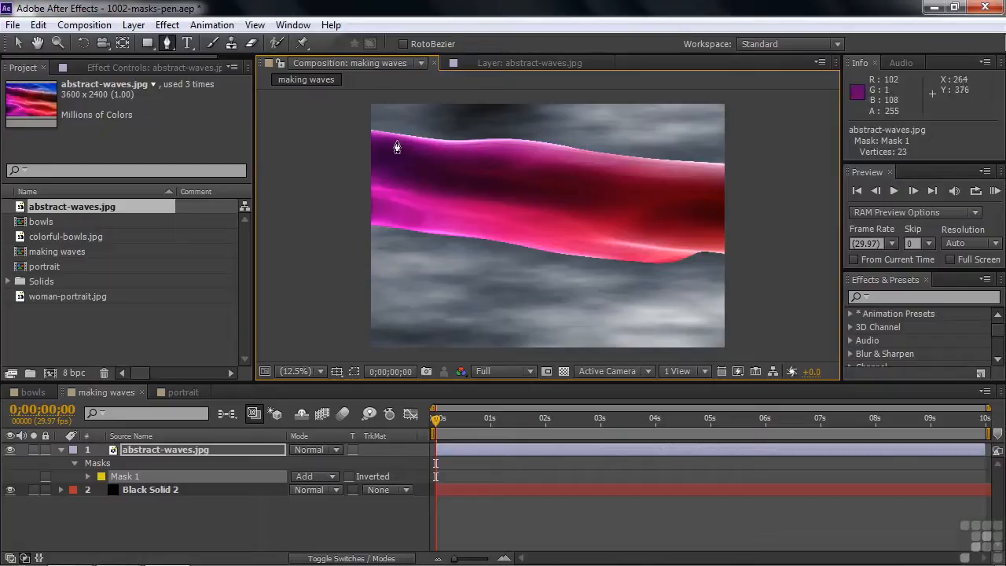
{"action": "left_click", "coordinate": [521, 63]}
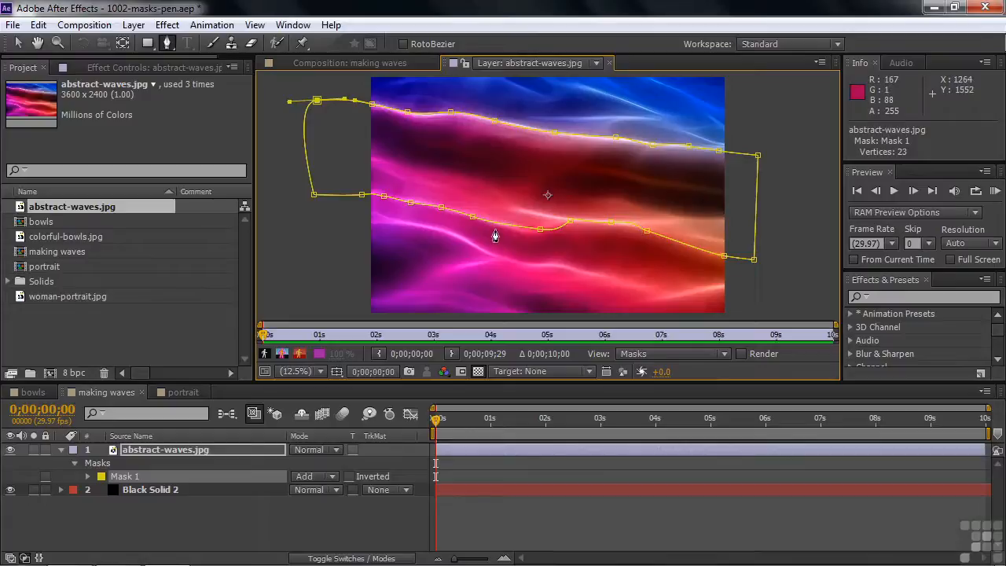
{"action": "left_click", "coordinate": [18, 43]}
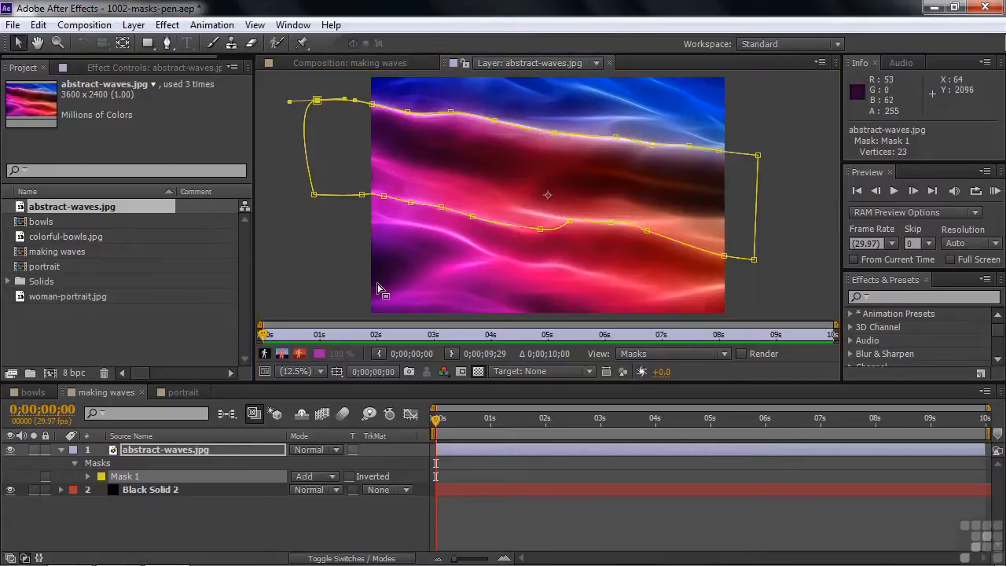
{"action": "left_click", "coordinate": [127, 451]}
{"action": "left_click", "coordinate": [132, 476]}
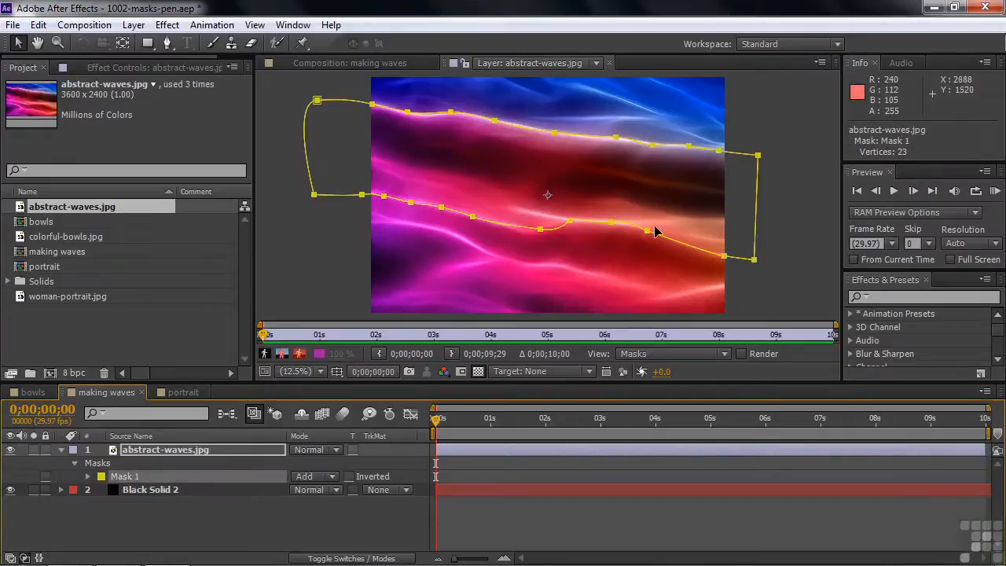
Step: Undo the trial shift of the whole mask, deselect it, and select a single mask point on the lower wave, then on the upper wave
{"action": "left_click_drag", "start_coordinate": [647, 236], "coordinate": [659, 239]}
{"action": "key", "text": "ctrl+z"}
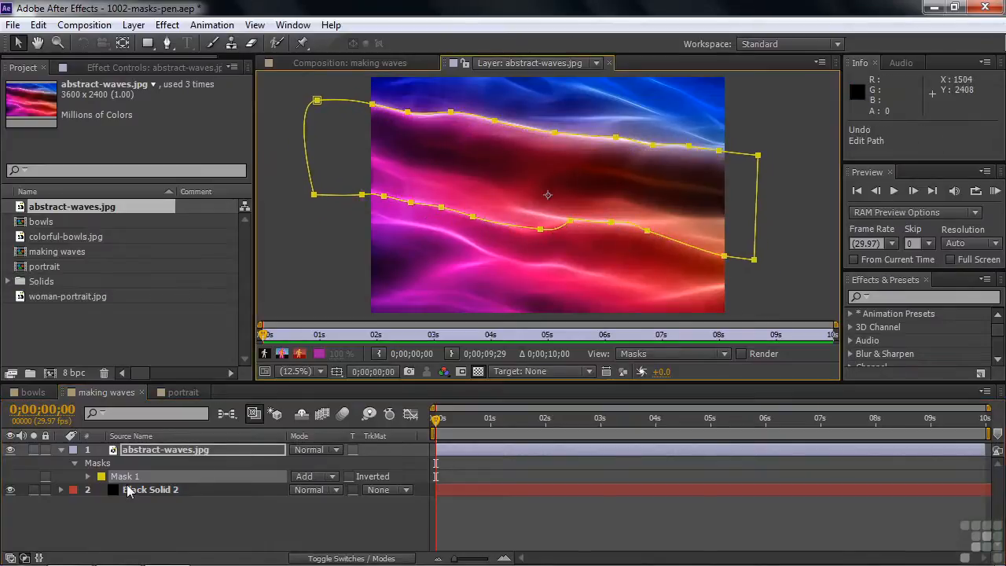
{"action": "left_click", "coordinate": [32, 476]}
{"action": "left_click", "coordinate": [126, 453]}
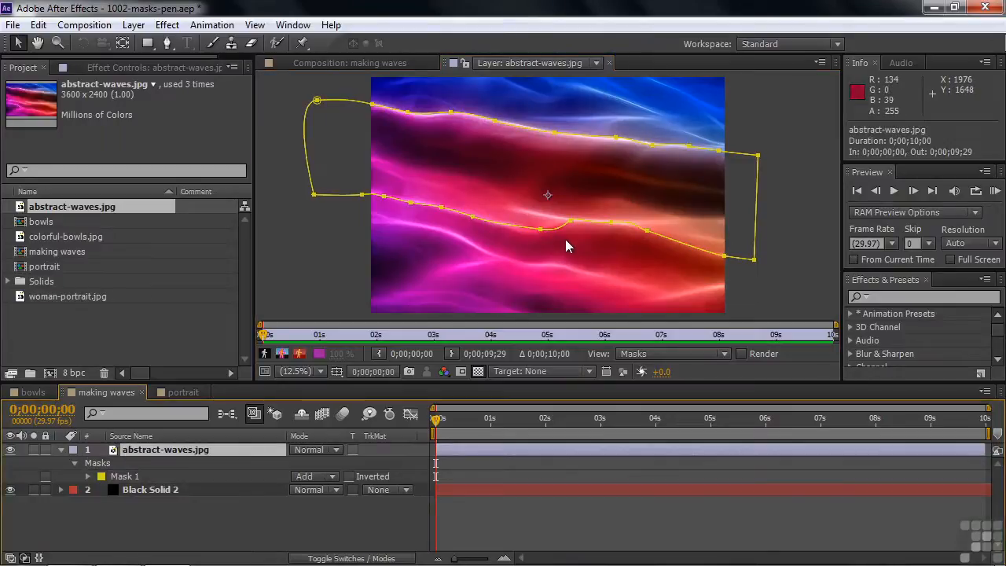
{"action": "left_click", "coordinate": [541, 230]}
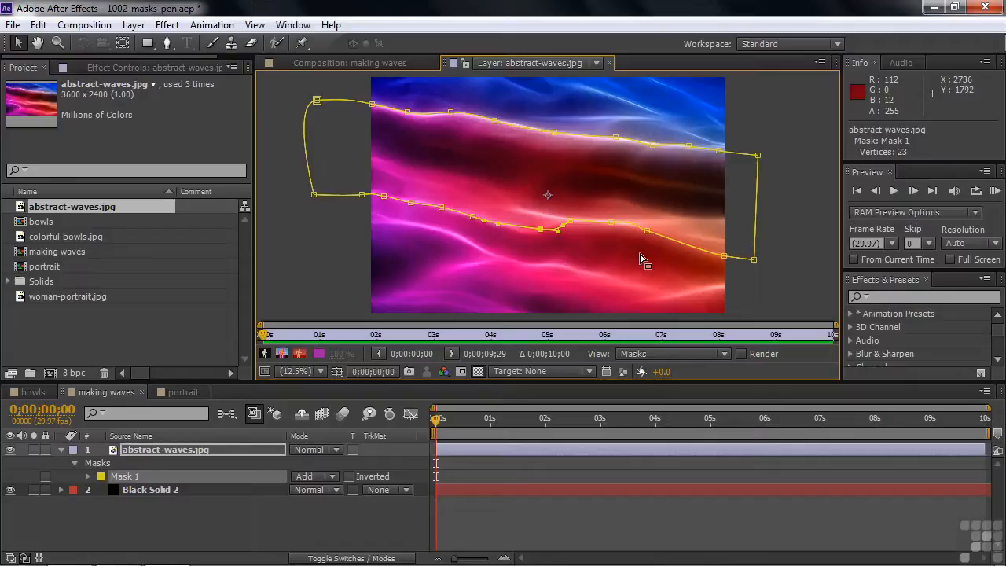
{"action": "left_click", "coordinate": [555, 136]}
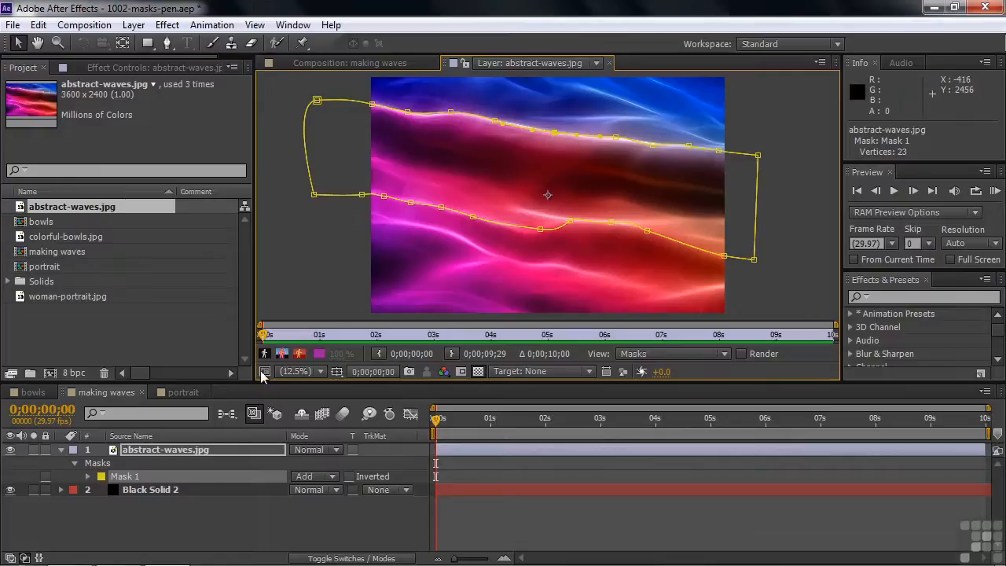
Step: Change the color of Mask 1 to green, 1ABB48
{"action": "left_click", "coordinate": [101, 476]}
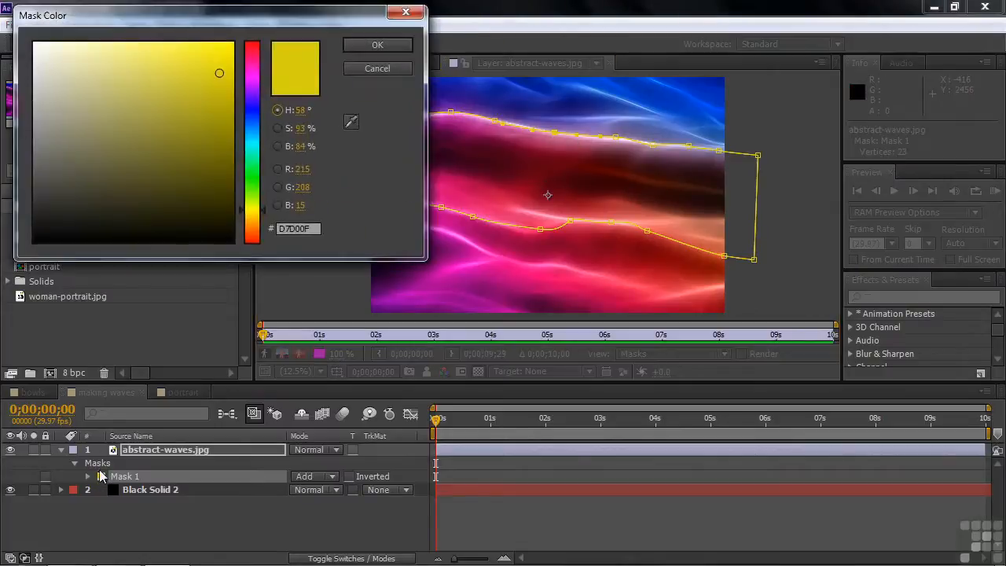
{"action": "left_click", "coordinate": [253, 166]}
{"action": "mouse_move", "coordinate": [213, 99]}
{"action": "left_mouse_down"}
{"action": "mouse_move", "coordinate": [212, 117]}
{"action": "mouse_move", "coordinate": [205, 95]}
{"action": "left_mouse_up"}
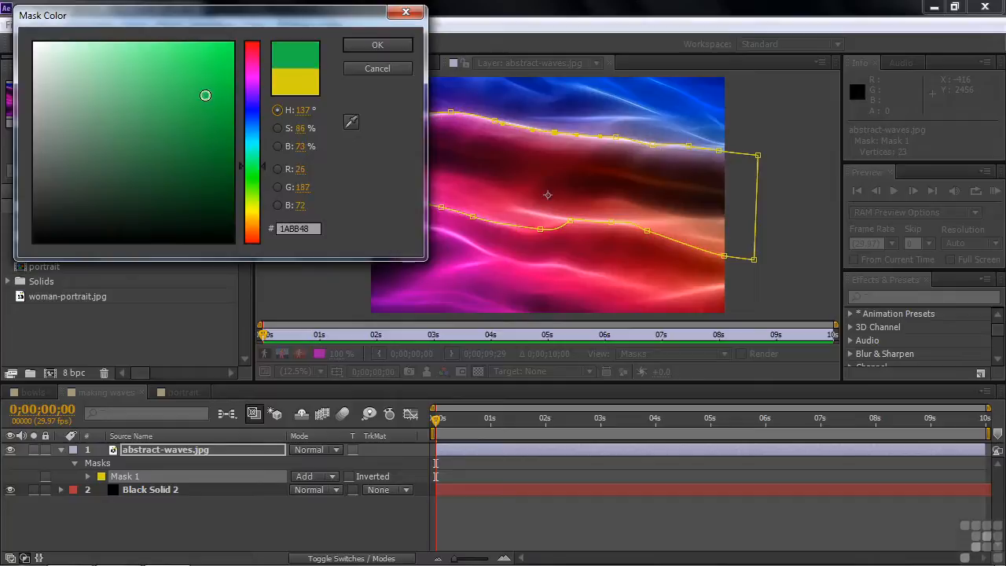
{"action": "left_click", "coordinate": [377, 45]}
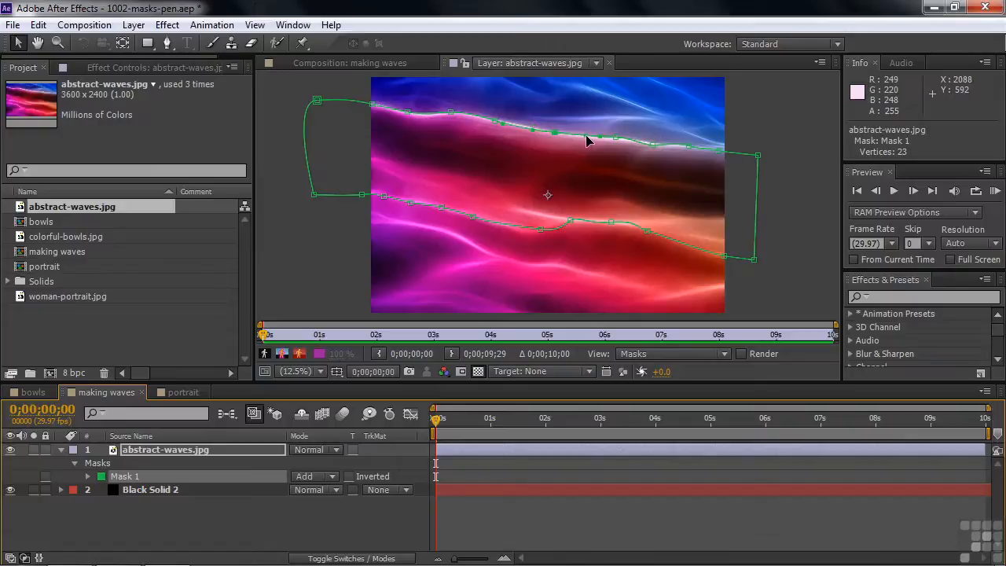
Step: Adjust a curve handle on the upper wave, then nudge and round the mask's upper corner point beyond the image's right edge
{"action": "mouse_move", "coordinate": [588, 138]}
{"action": "left_mouse_down"}
{"action": "mouse_move", "coordinate": [615, 99]}
{"action": "mouse_move", "coordinate": [577, 138]}
{"action": "left_mouse_up"}
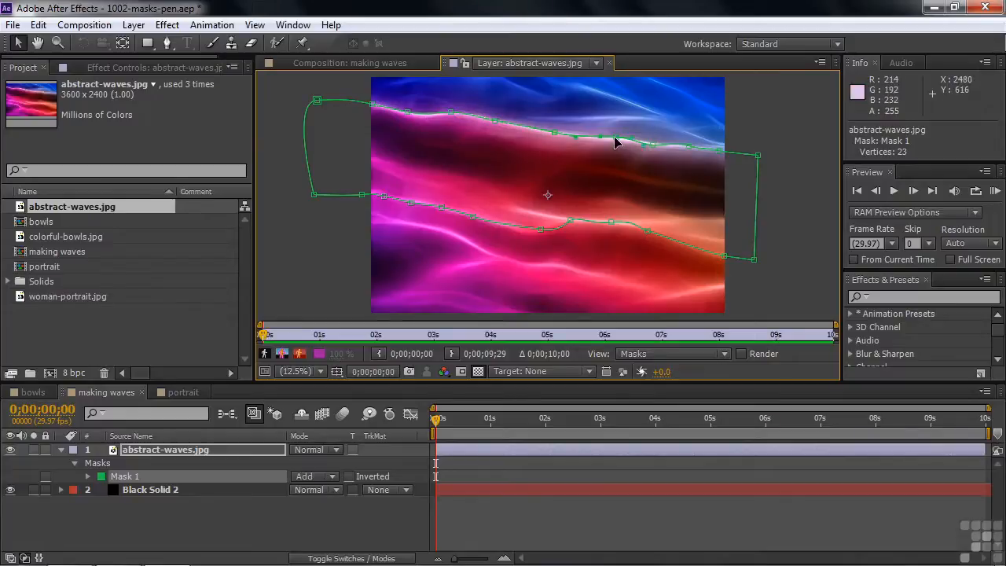
{"action": "left_click_drag", "start_coordinate": [760, 155], "coordinate": [757, 153]}
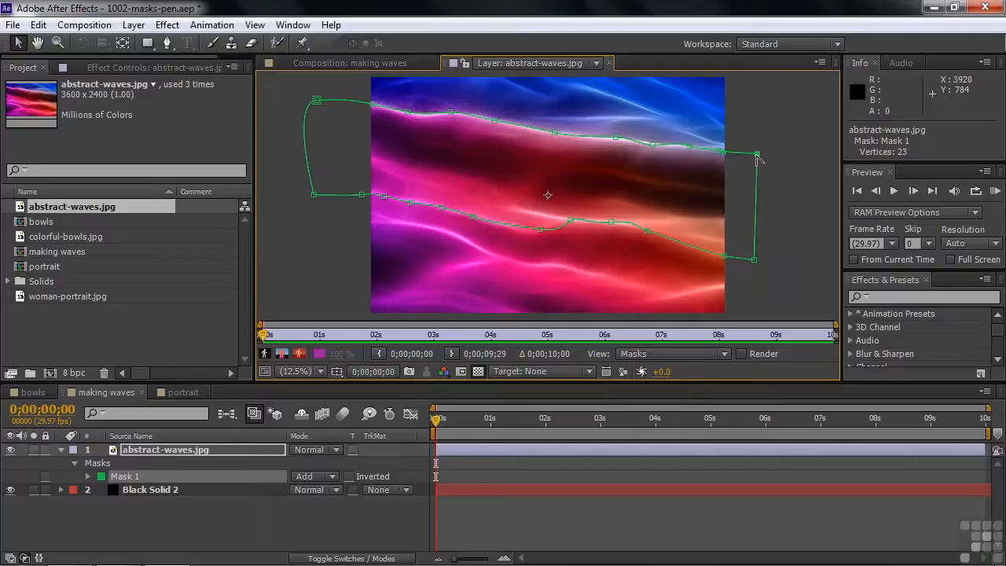
{"action": "left_click_drag", "start_coordinate": [759, 154], "coordinate": [753, 142]}
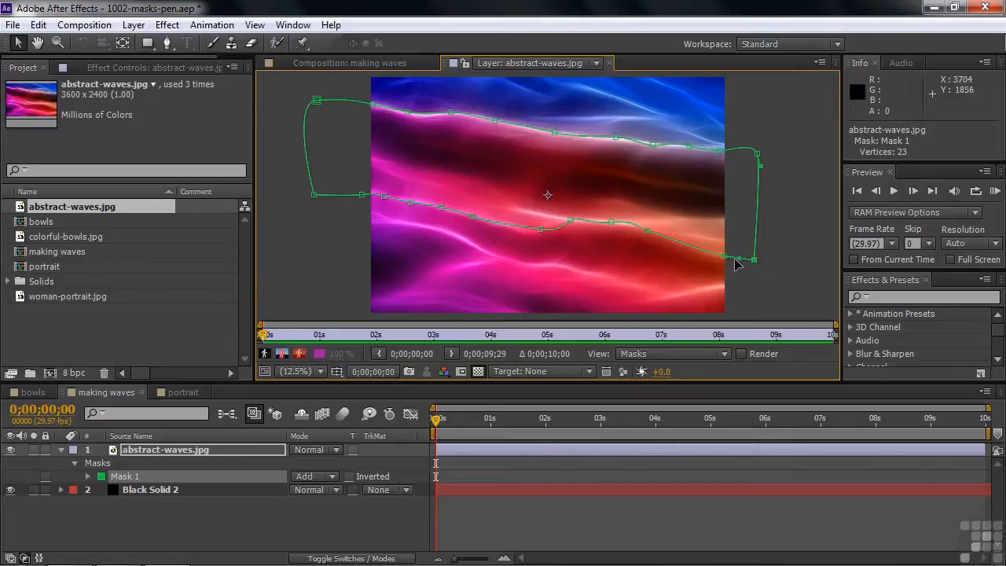
Step: Round the mask's lower corner beyond the image's right edge with curve handles and fine-tune the two points at the lower wave's dip
{"action": "left_click_drag", "start_coordinate": [756, 264], "coordinate": [765, 255]}
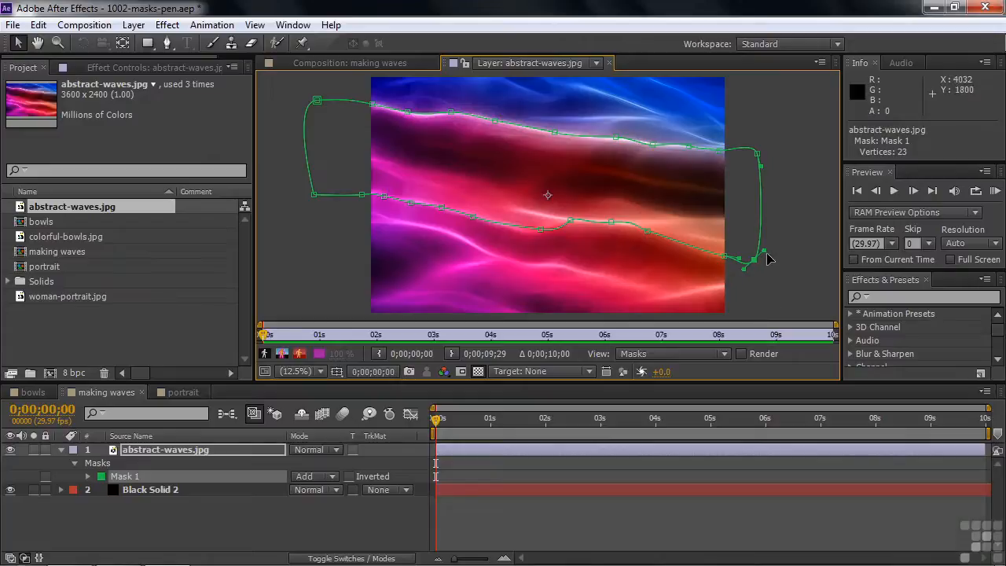
{"action": "left_click_drag", "start_coordinate": [765, 254], "coordinate": [769, 261]}
{"action": "mouse_move", "coordinate": [768, 259]}
{"action": "left_mouse_down"}
{"action": "mouse_move", "coordinate": [766, 238]}
{"action": "mouse_move", "coordinate": [762, 265]}
{"action": "mouse_move", "coordinate": [770, 244]}
{"action": "mouse_move", "coordinate": [784, 254]}
{"action": "mouse_move", "coordinate": [768, 242]}
{"action": "mouse_move", "coordinate": [775, 249]}
{"action": "left_mouse_up"}
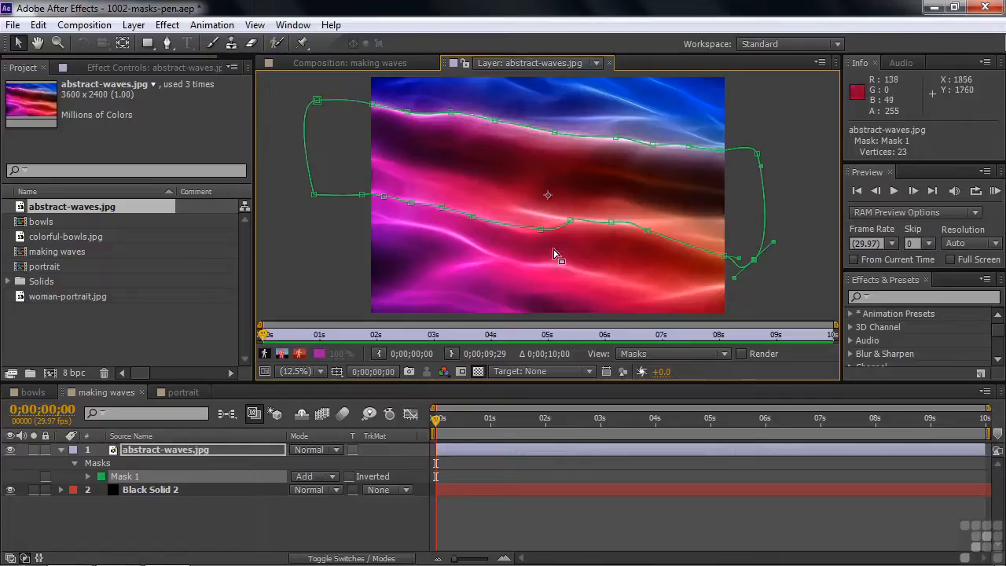
{"action": "left_click", "coordinate": [541, 231]}
{"action": "left_click", "coordinate": [572, 221]}
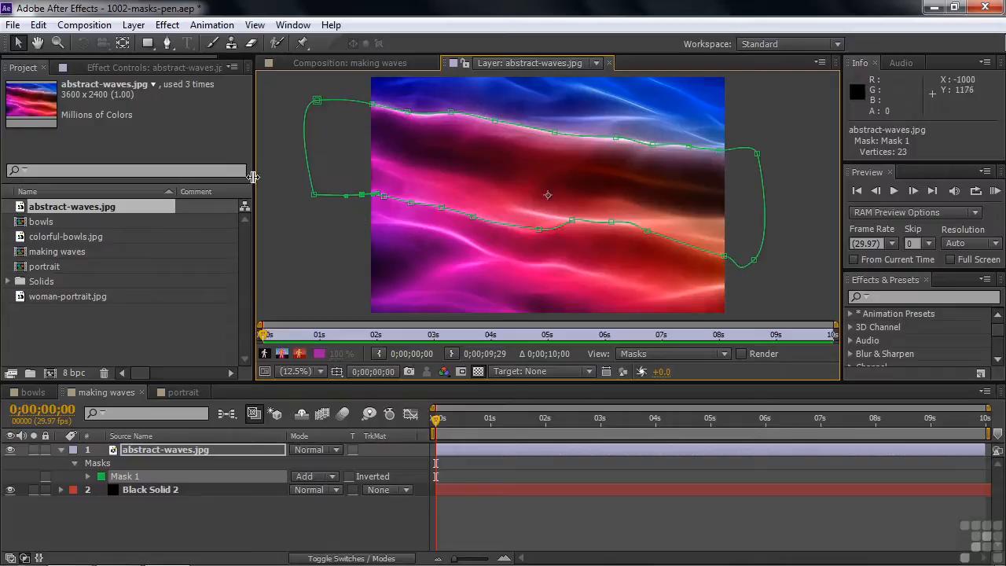
Step: Review the Pen tool variants and view the masked wave in the making waves composition
{"action": "left_click", "coordinate": [167, 43]}
{"action": "left_click_drag", "start_coordinate": [167, 44], "coordinate": [227, 91]}
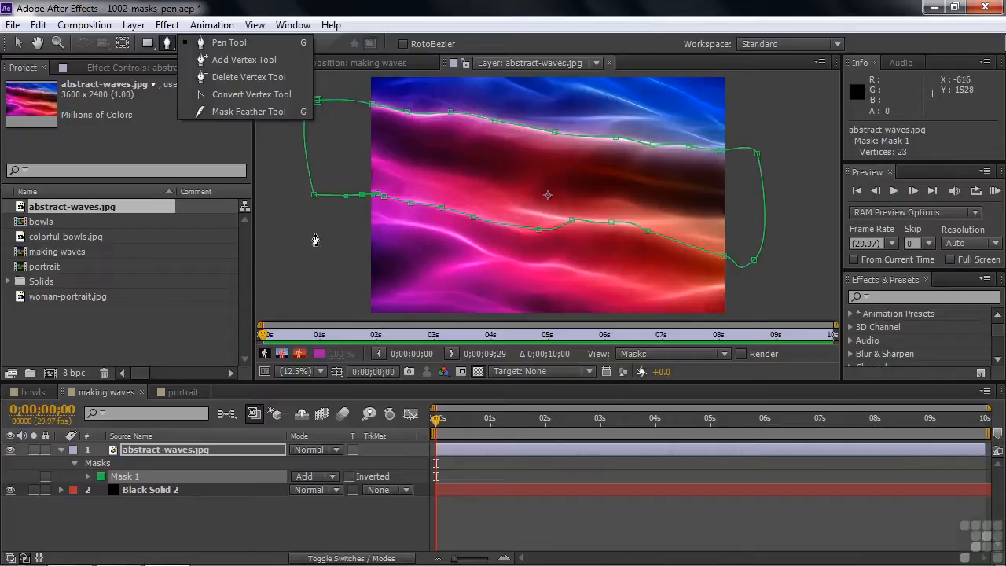
{"action": "left_click", "coordinate": [359, 63]}
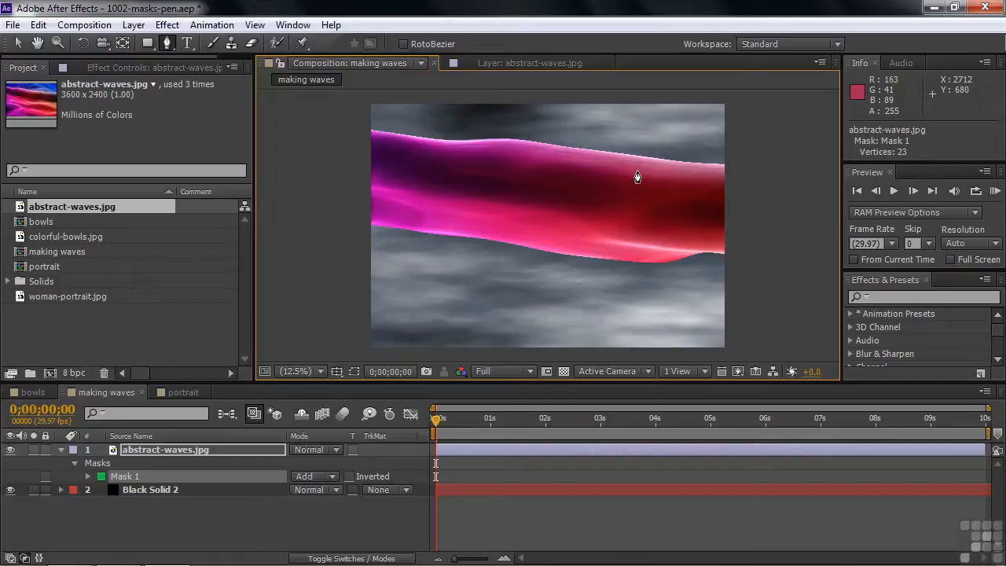
Step: Set Mask Feather to 40 pixels and Mask Expansion to 16 pixels for Mask 1
{"action": "left_click", "coordinate": [74, 463]}
{"action": "left_click", "coordinate": [74, 463]}
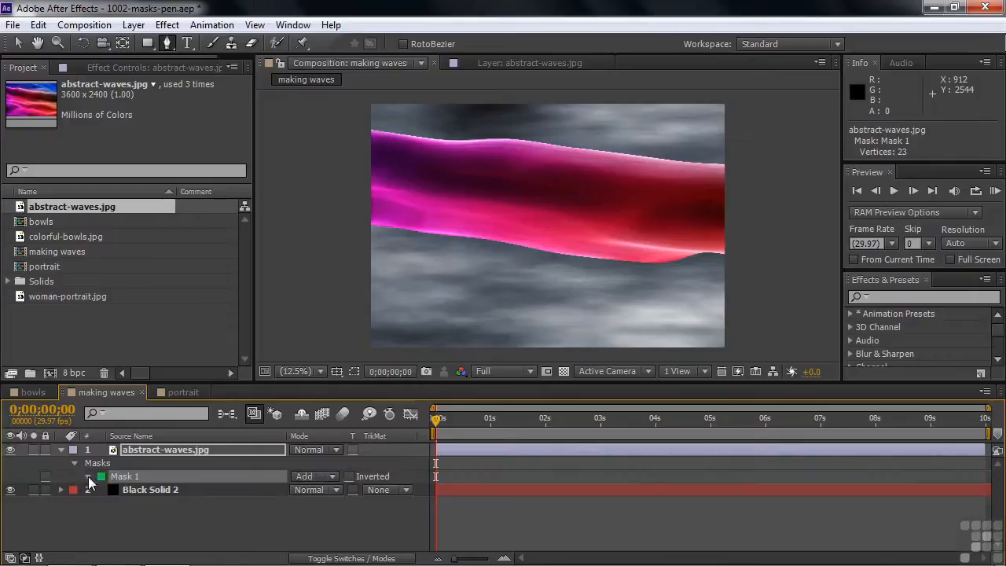
{"action": "left_click", "coordinate": [88, 476]}
{"action": "left_click_drag", "start_coordinate": [313, 505], "coordinate": [346, 507]}
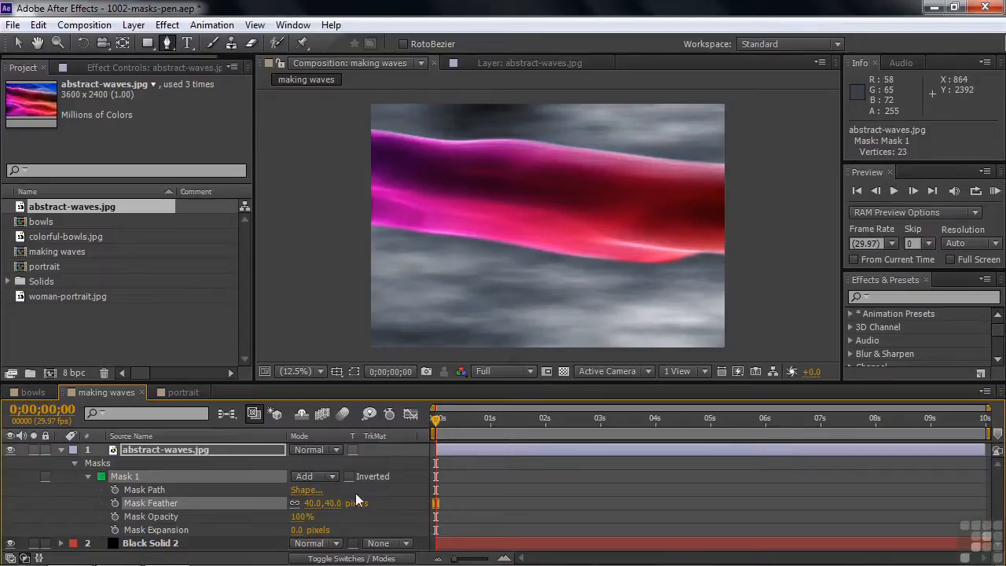
{"action": "left_click_drag", "start_coordinate": [299, 531], "coordinate": [311, 530]}
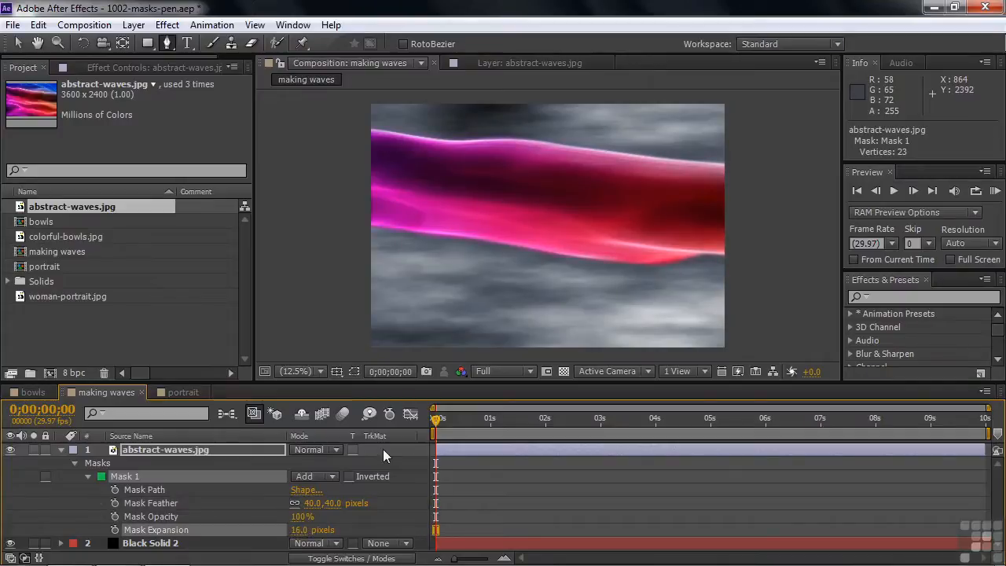
Step: Scrub through the first seconds of the animation and review the effects and Transform properties of Black Solid 2, collapsing both groups
{"action": "left_click_drag", "start_coordinate": [438, 420], "coordinate": [520, 420]}
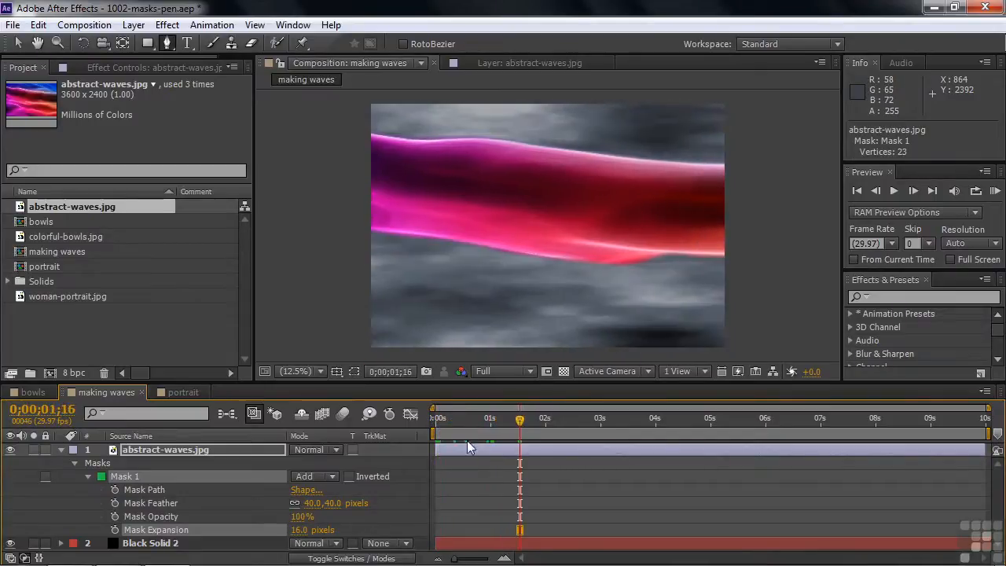
{"action": "scroll", "coordinate": [63, 548], "scroll_direction": "down", "scroll_amount": 3}
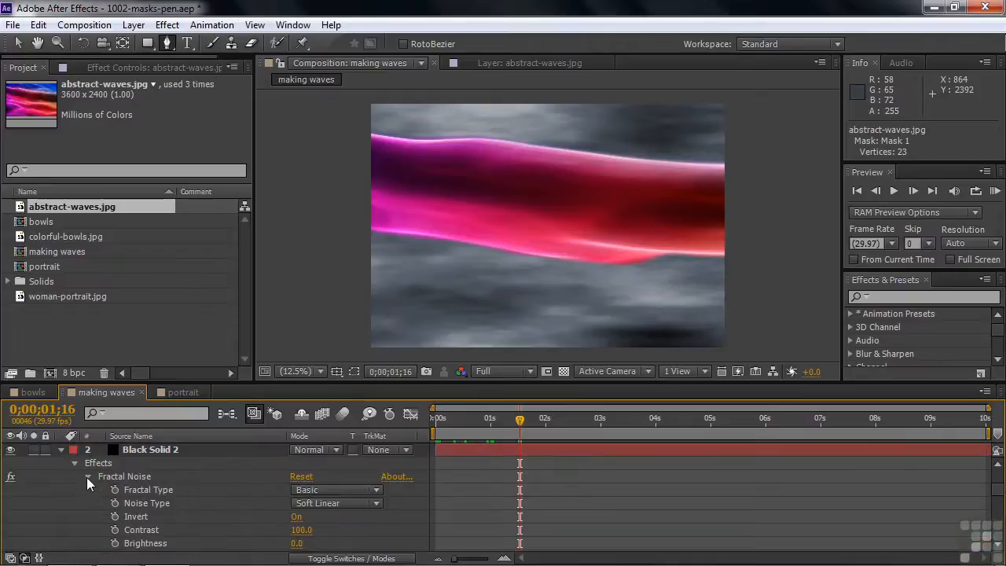
{"action": "left_click", "coordinate": [88, 476]}
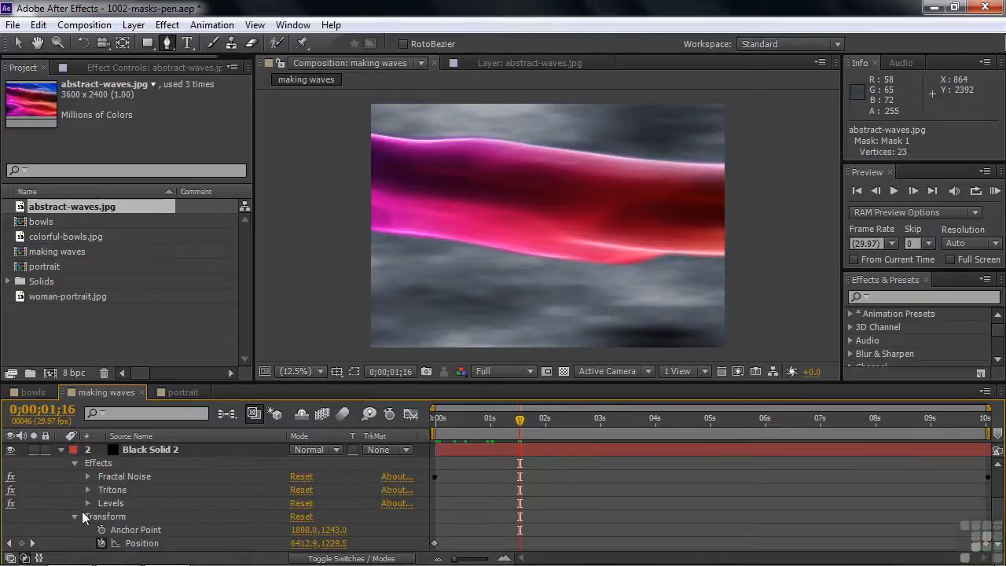
{"action": "left_click", "coordinate": [76, 516]}
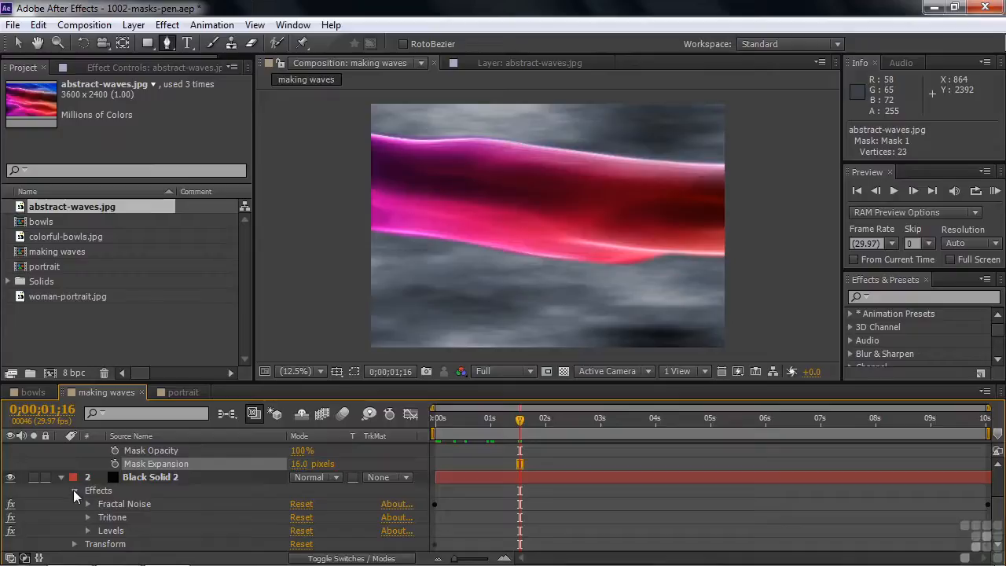
{"action": "left_click", "coordinate": [75, 491]}
{"action": "left_click_drag", "start_coordinate": [520, 425], "coordinate": [496, 424]}
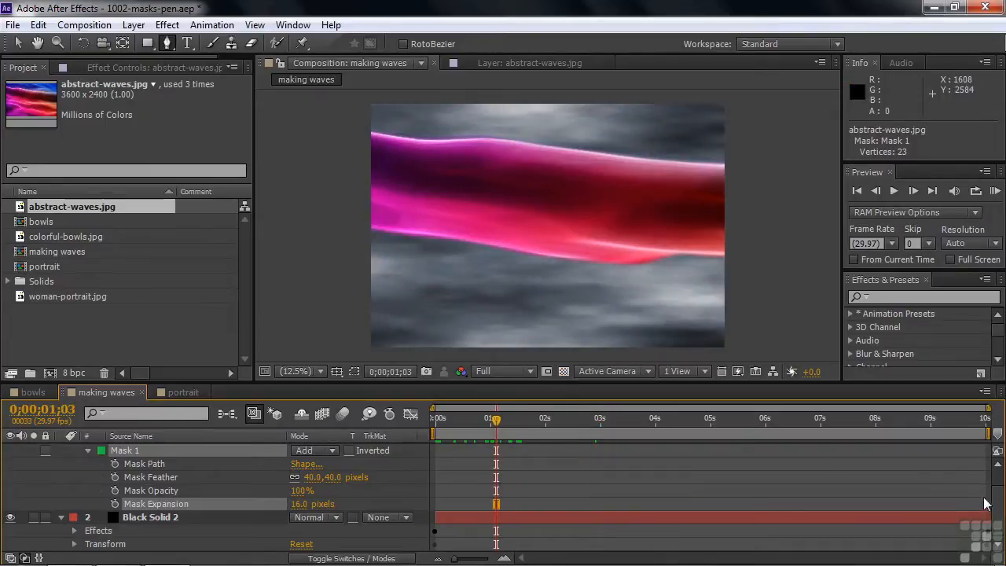
{"action": "scroll", "coordinate": [450, 448], "scroll_direction": "up", "scroll_amount": 1}
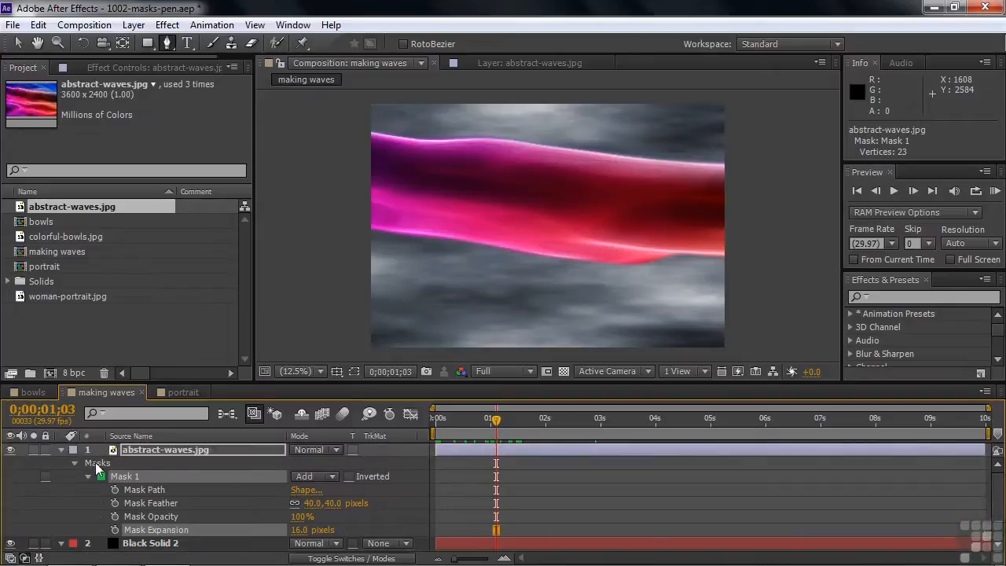
Step: Collapse the abstract-waves.jpg layer, enable its Wave Warp effect and expand the effect's settings
{"action": "left_click", "coordinate": [61, 449]}
{"action": "left_click", "coordinate": [169, 447]}
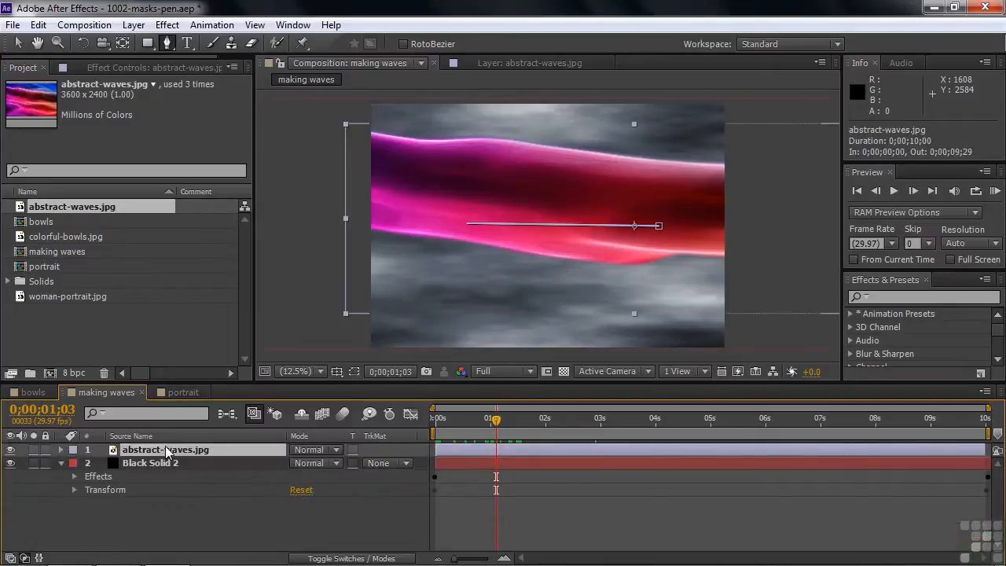
{"action": "left_click", "coordinate": [119, 68]}
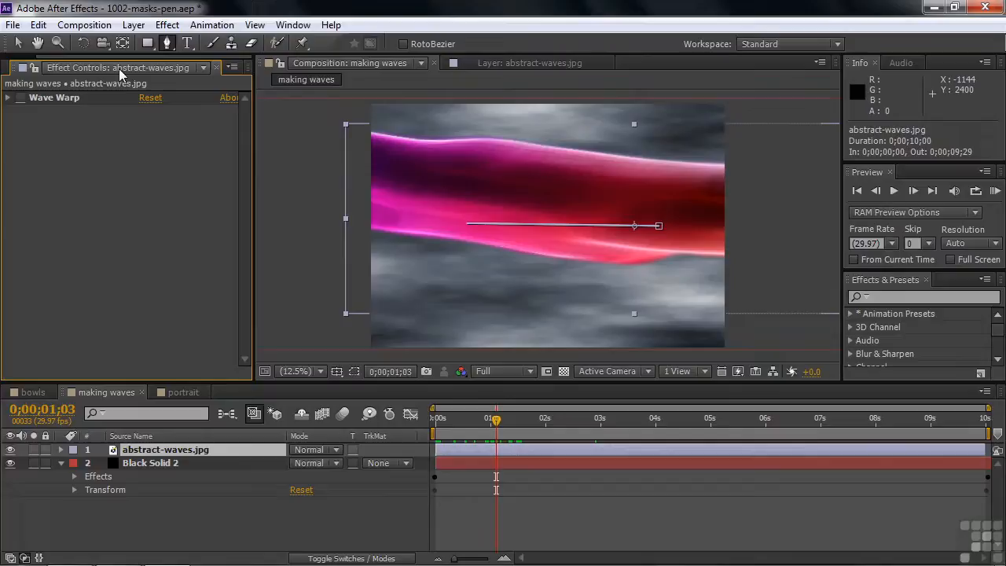
{"action": "left_click", "coordinate": [8, 98]}
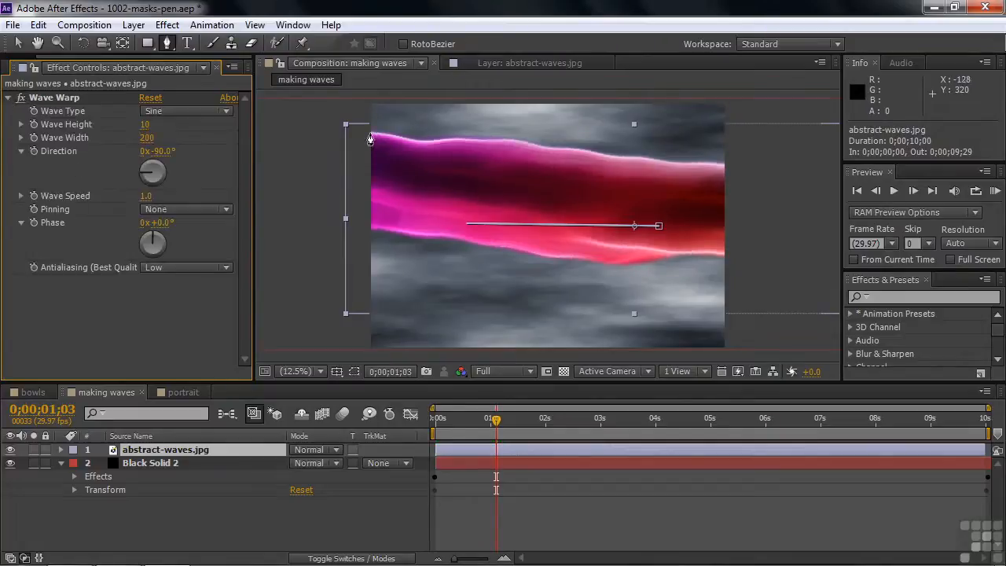
Step: Preview the Wave Warp motion in the making waves composition by scrubbing to 0;00;01;18 and playing it from the start
{"action": "left_click_drag", "start_coordinate": [496, 420], "coordinate": [523, 427]}
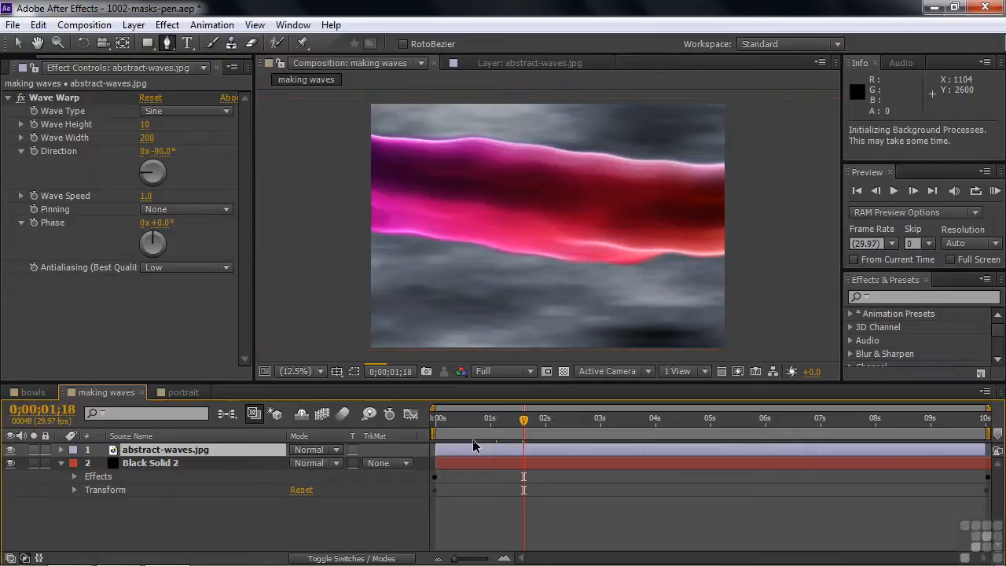
{"action": "key", "text": "KP_0"}
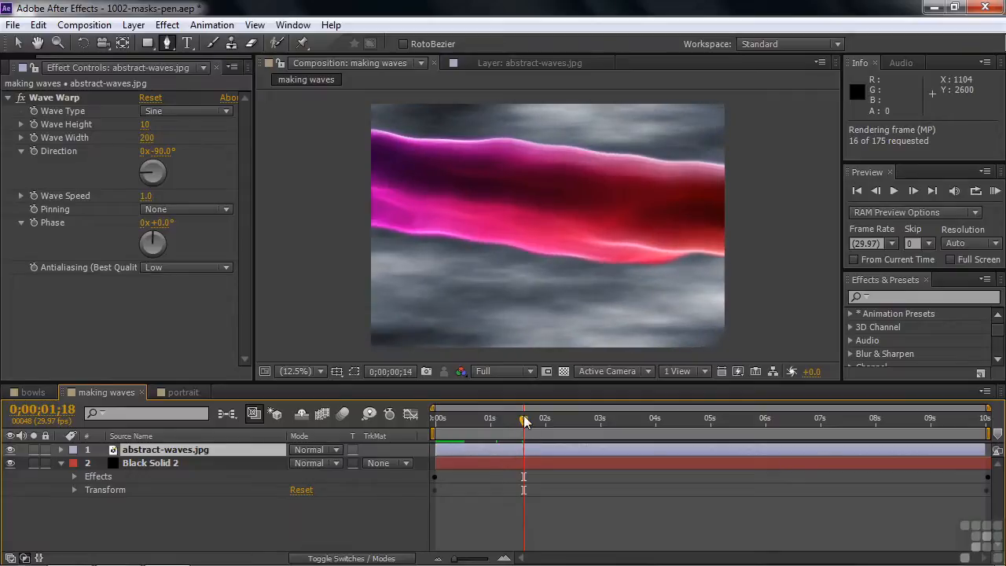
{"action": "left_click_drag", "start_coordinate": [524, 422], "coordinate": [439, 424]}
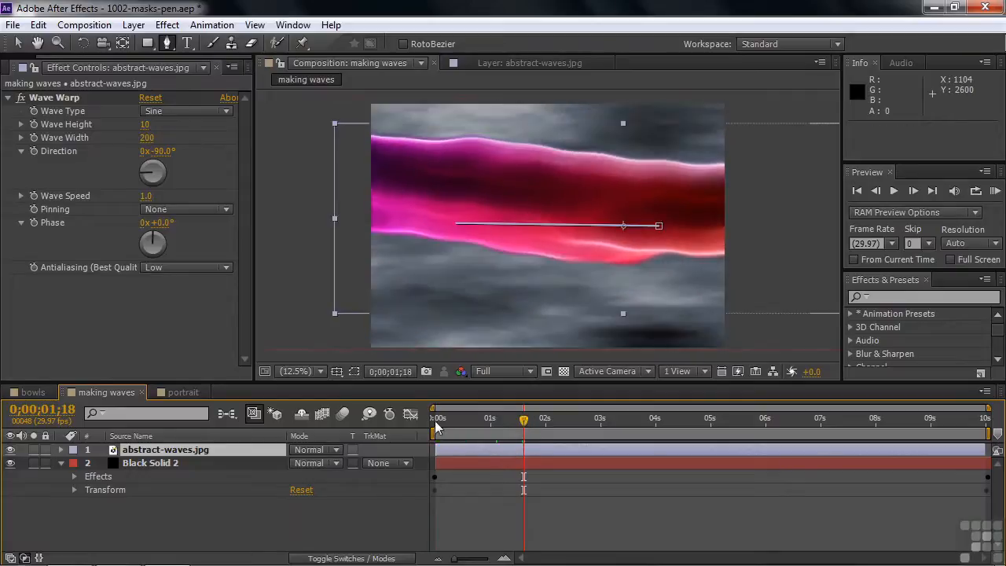
{"action": "key", "text": "space"}
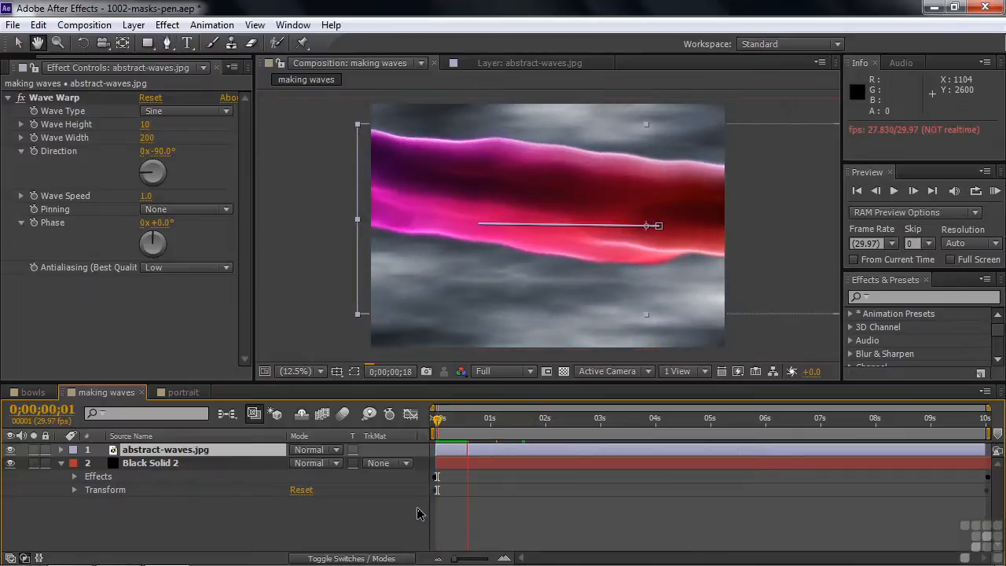
{"action": "key", "text": "g"}
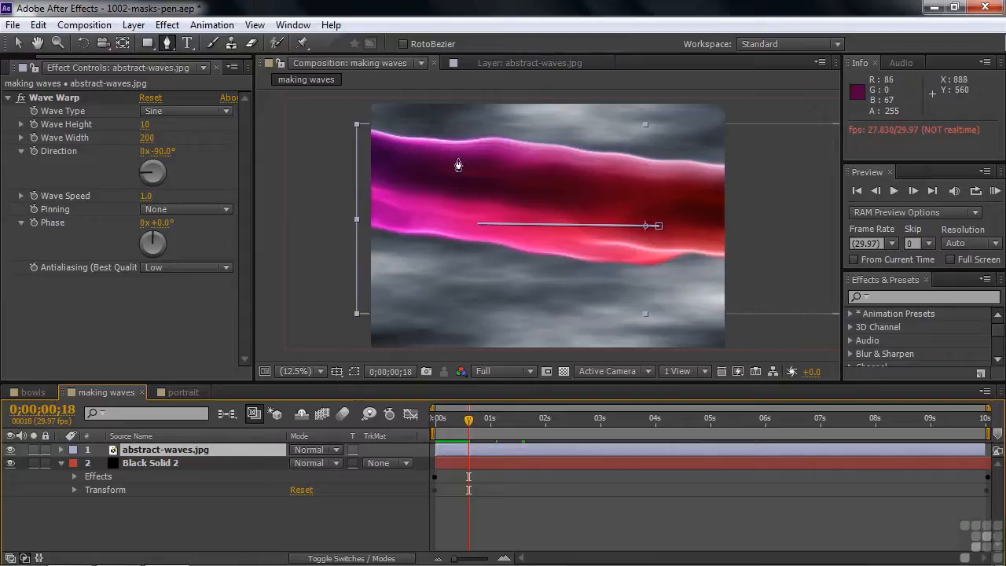
Step: Open the portrait composition and select the topmost woman-portrait.jpg layer with the Selection tool to show its Keylight effect
{"action": "left_click", "coordinate": [179, 392]}
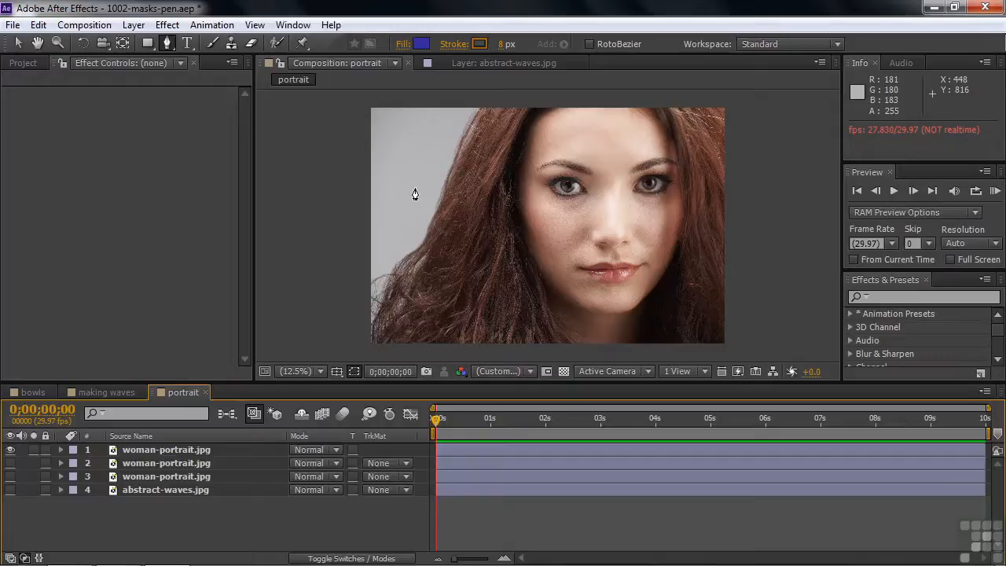
{"action": "left_click", "coordinate": [18, 44]}
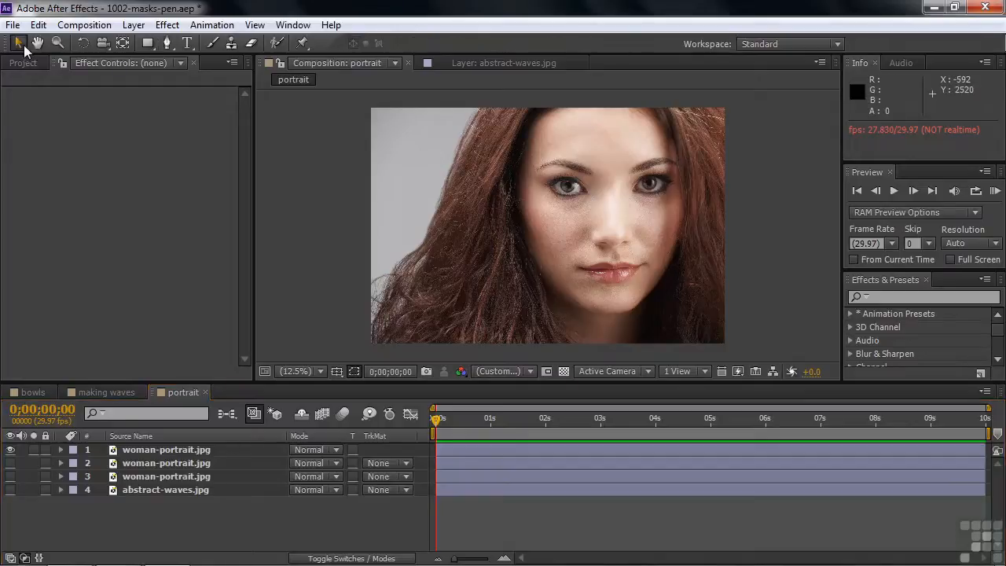
{"action": "left_click", "coordinate": [141, 449]}
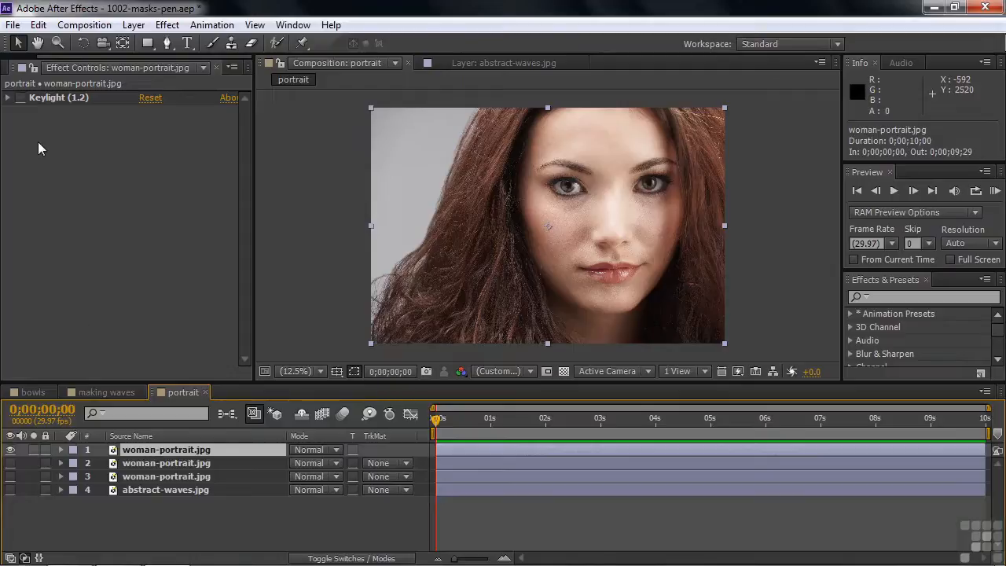
Step: Expand Keylight on the topmost woman-portrait.jpg layer, toggle the effect on and off to compare the keying, and collapse its settings
{"action": "left_click", "coordinate": [7, 98]}
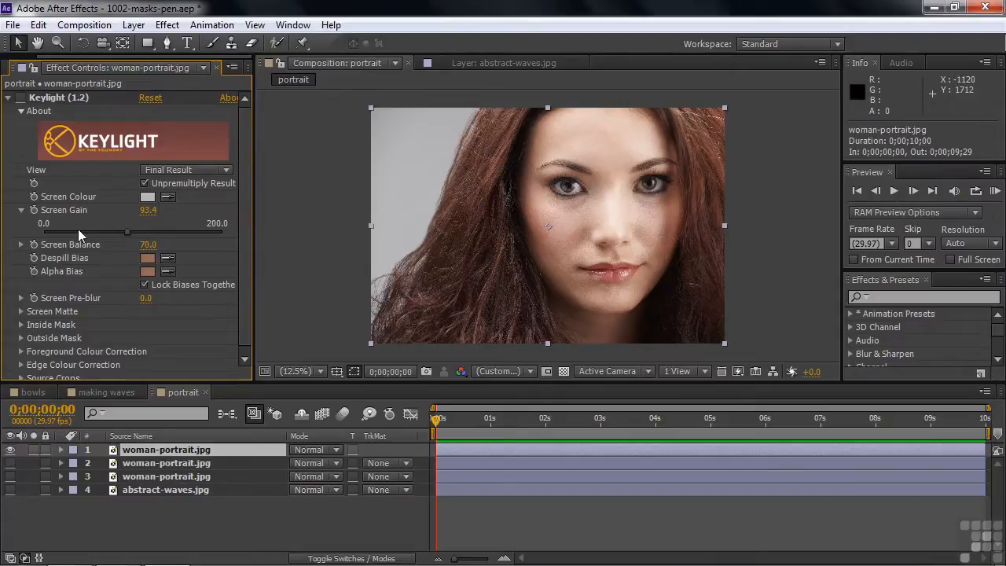
{"action": "left_click", "coordinate": [21, 97]}
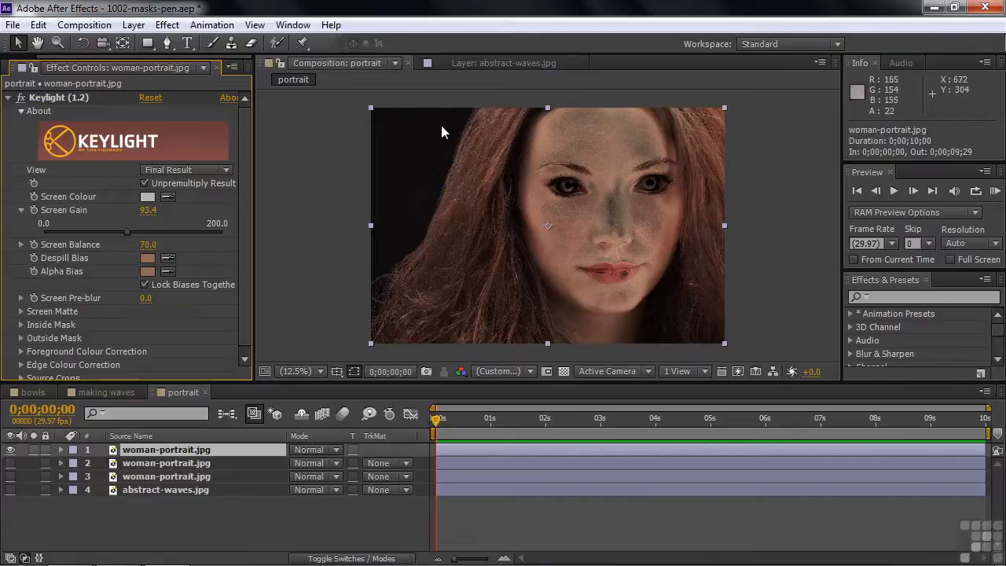
{"action": "left_click", "coordinate": [21, 97]}
{"action": "left_click", "coordinate": [7, 98]}
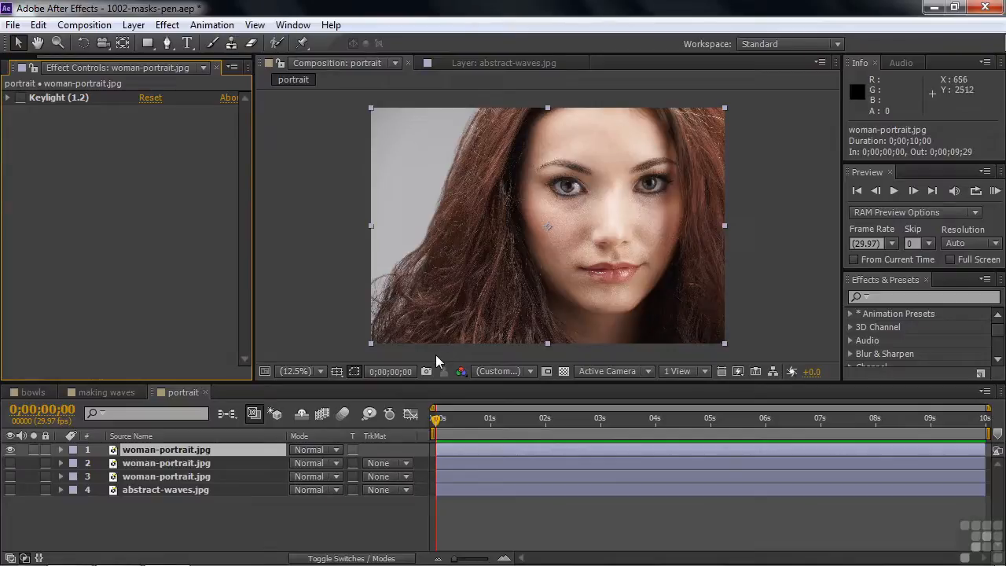
Step: Replace the topmost woman-portrait.jpg layer in the view with the second one, with the second layer's Mask 1 mode set to None
{"action": "left_click", "coordinate": [10, 450]}
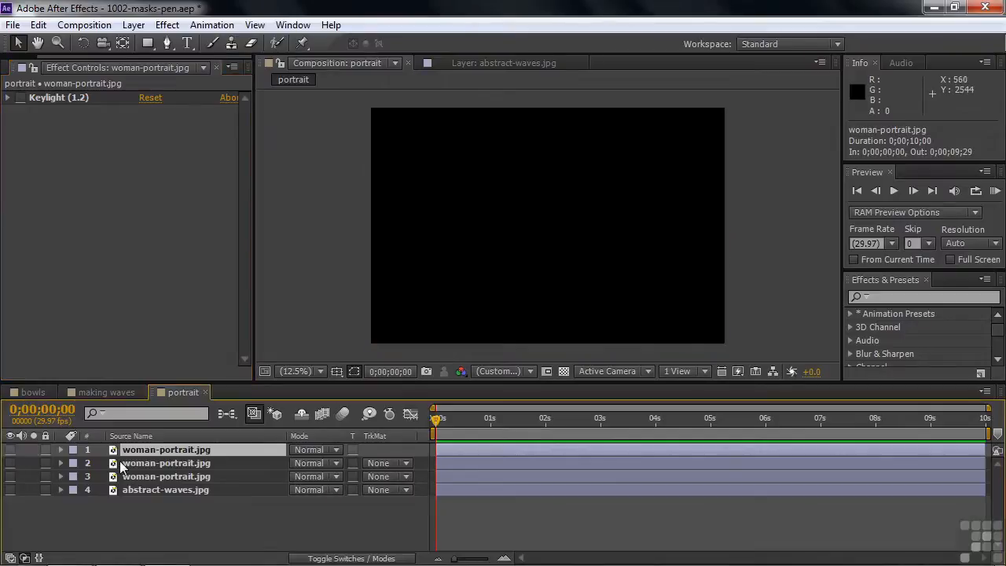
{"action": "left_click", "coordinate": [119, 463]}
{"action": "left_click", "coordinate": [61, 463]}
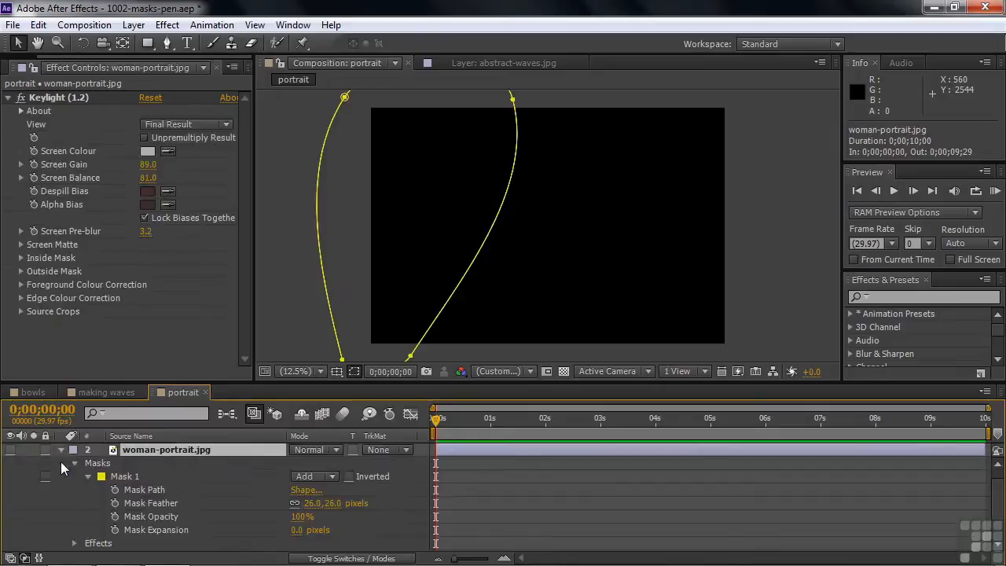
{"action": "left_click", "coordinate": [334, 476]}
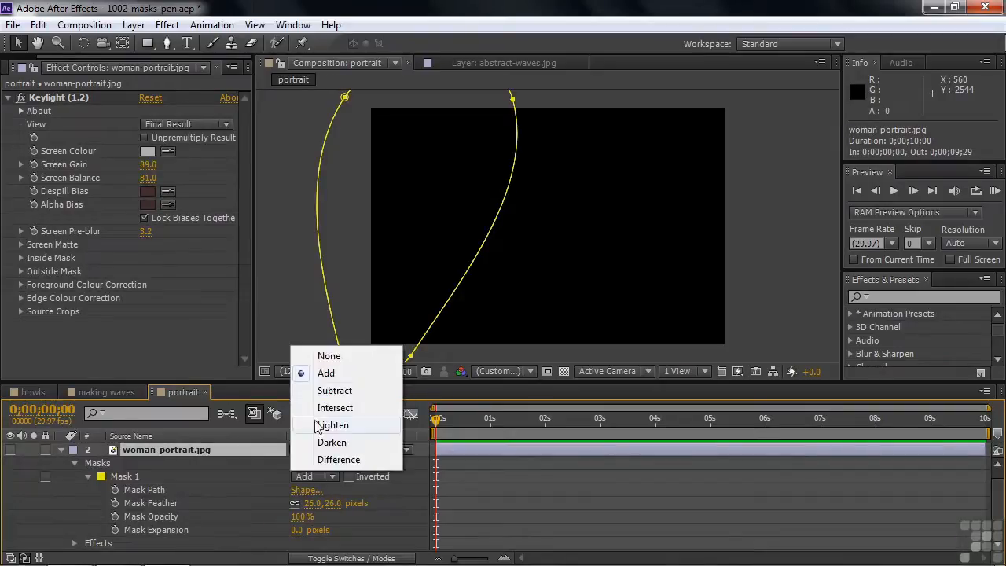
{"action": "left_click", "coordinate": [330, 356]}
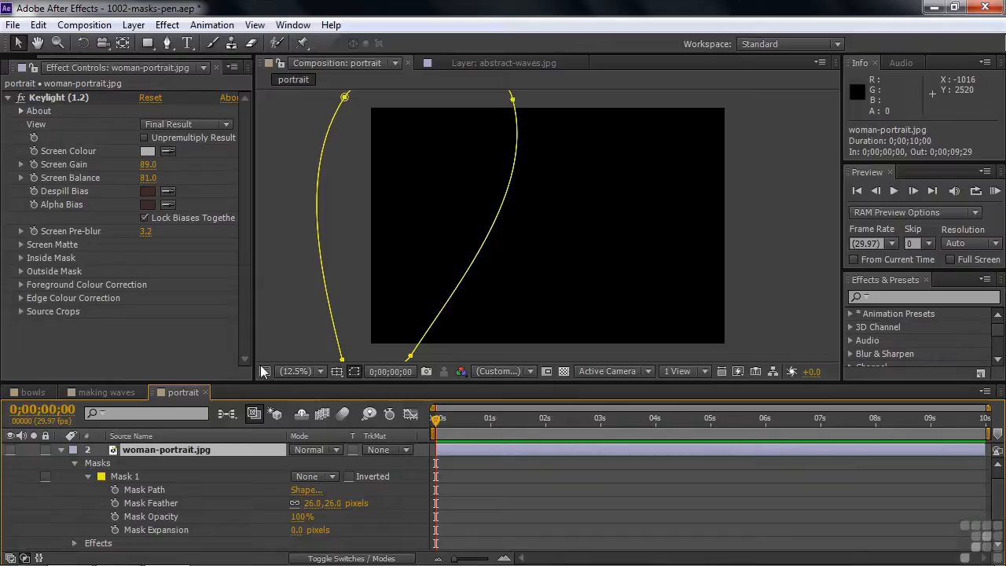
{"action": "left_click", "coordinate": [11, 450]}
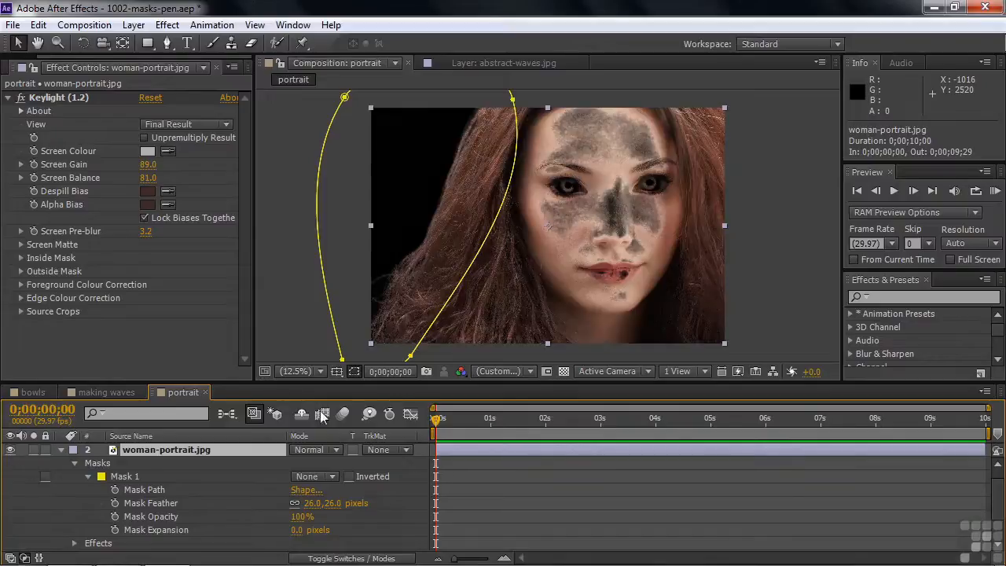
{"action": "scroll", "coordinate": [995, 488], "scroll_direction": "up", "scroll_amount": 1}
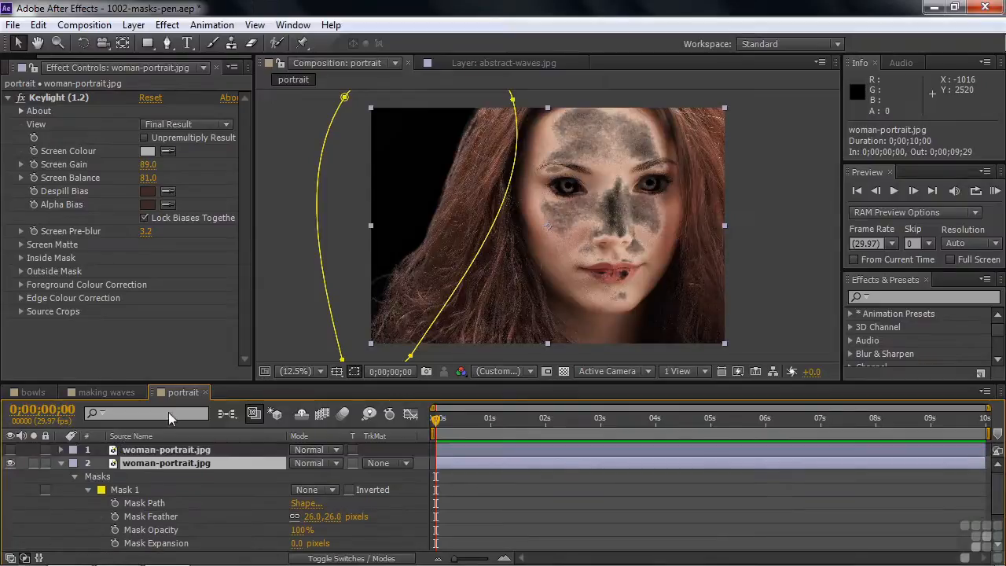
Step: Disable Keylight on the second woman-portrait.jpg layer and set its Mask 1 mode to Add
{"action": "left_click", "coordinate": [23, 99]}
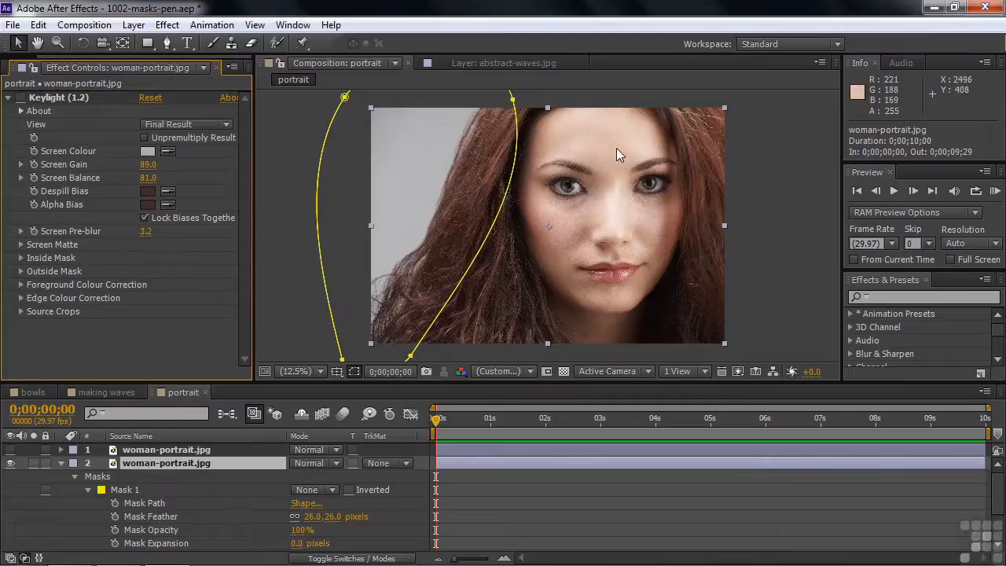
{"action": "left_click", "coordinate": [331, 491]}
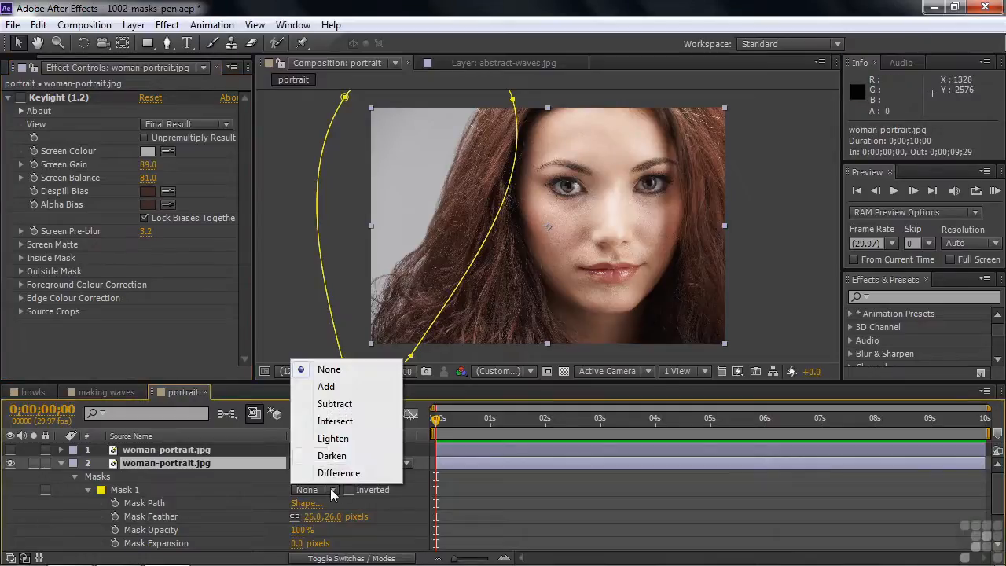
{"action": "left_click", "coordinate": [345, 389]}
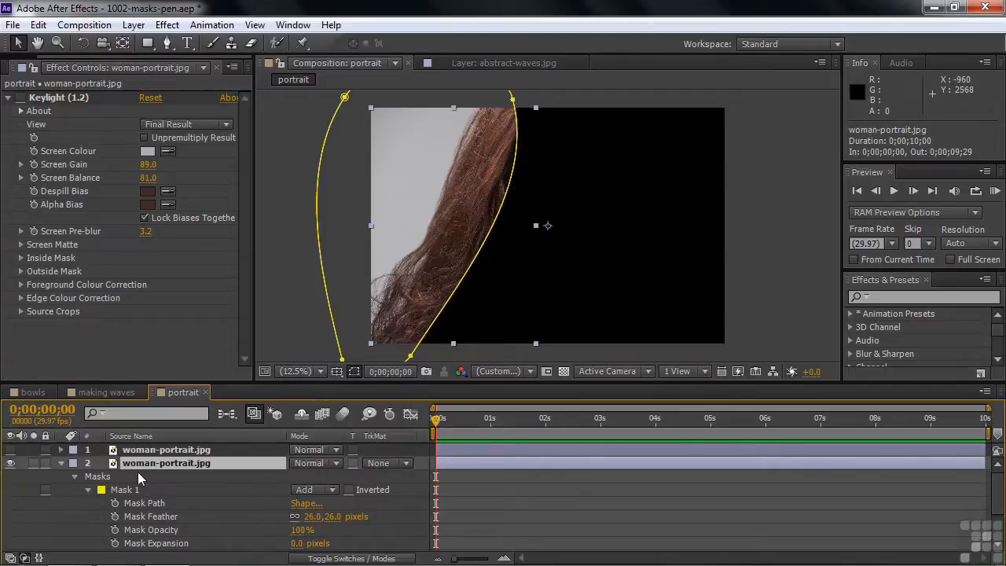
Step: Toggle Keylight repeatedly on the masked second woman-portrait.jpg layer to compare the hair edge, leaving the effect enabled
{"action": "left_click", "coordinate": [21, 98]}
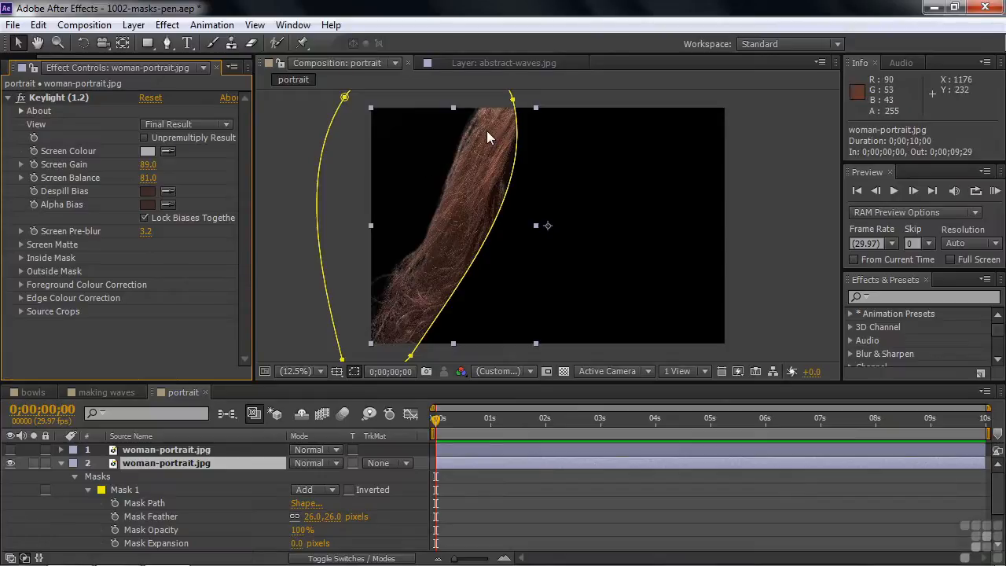
{"action": "left_click", "coordinate": [20, 98]}
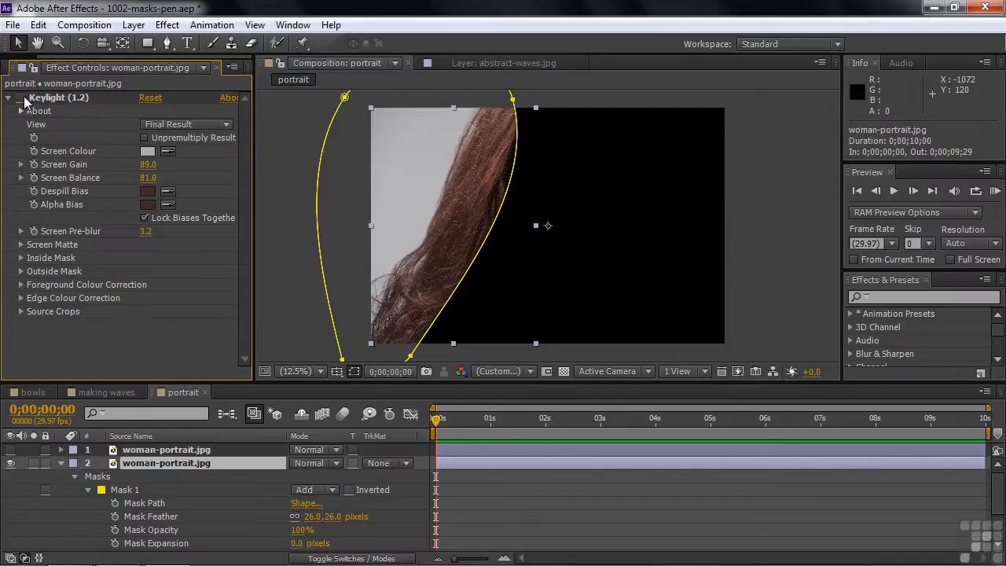
{"action": "left_click", "coordinate": [20, 97]}
{"action": "left_click", "coordinate": [21, 97]}
{"action": "left_click", "coordinate": [21, 97]}
{"action": "left_click", "coordinate": [21, 97]}
{"action": "left_click", "coordinate": [22, 98]}
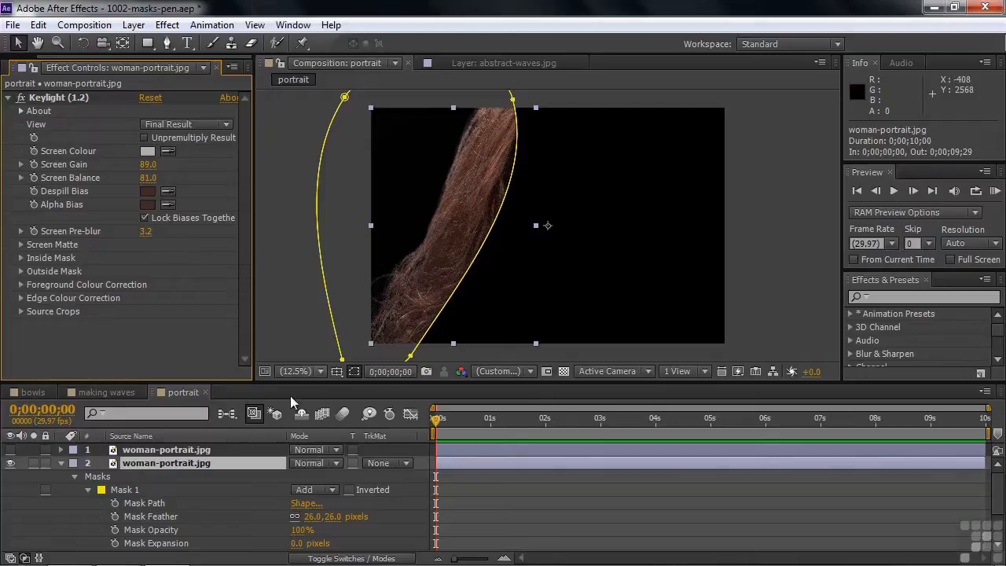
Step: Hide and collapse the second woman-portrait.jpg layer, and show the third one with its Mask 1 properties expanded
{"action": "left_click", "coordinate": [11, 463]}
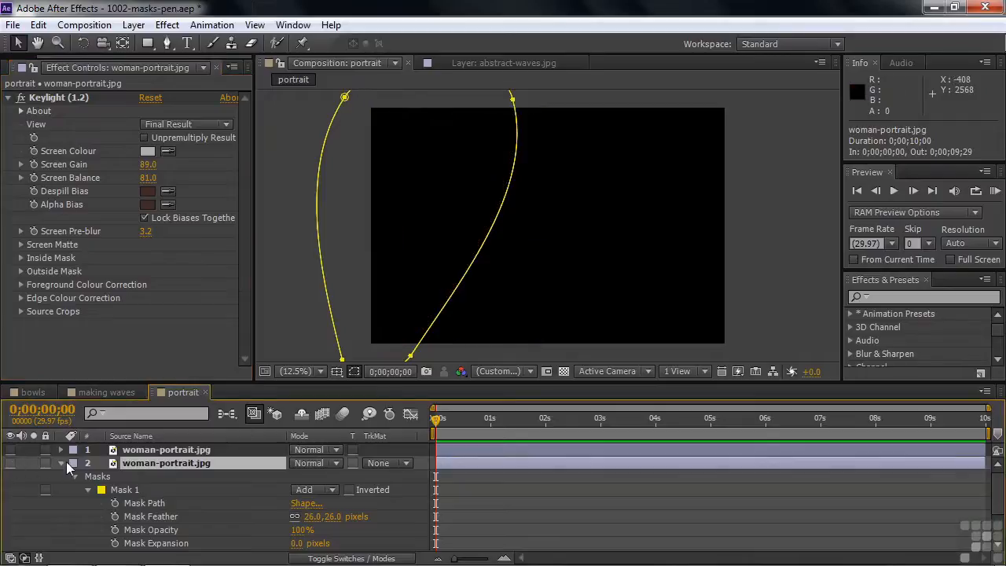
{"action": "left_click", "coordinate": [60, 463]}
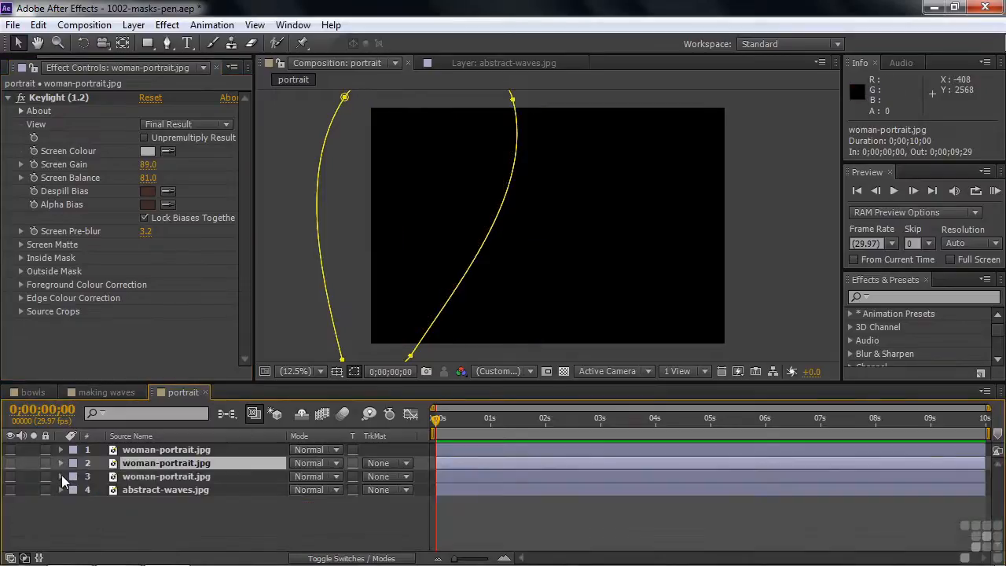
{"action": "left_click", "coordinate": [11, 476]}
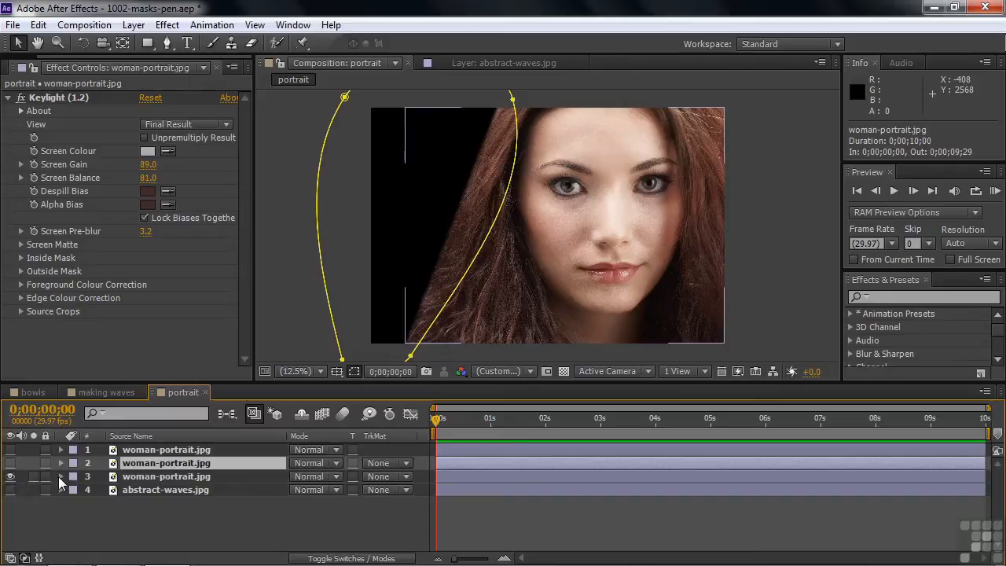
{"action": "left_click", "coordinate": [60, 474]}
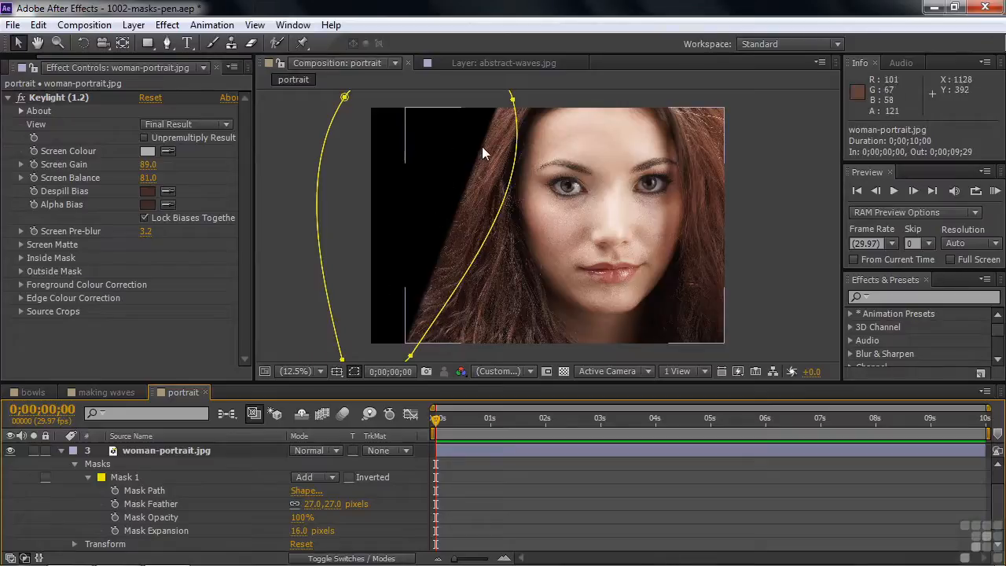
Step: Set the Mask 1 mode of the third woman-portrait.jpg layer to None
{"action": "left_click", "coordinate": [335, 478]}
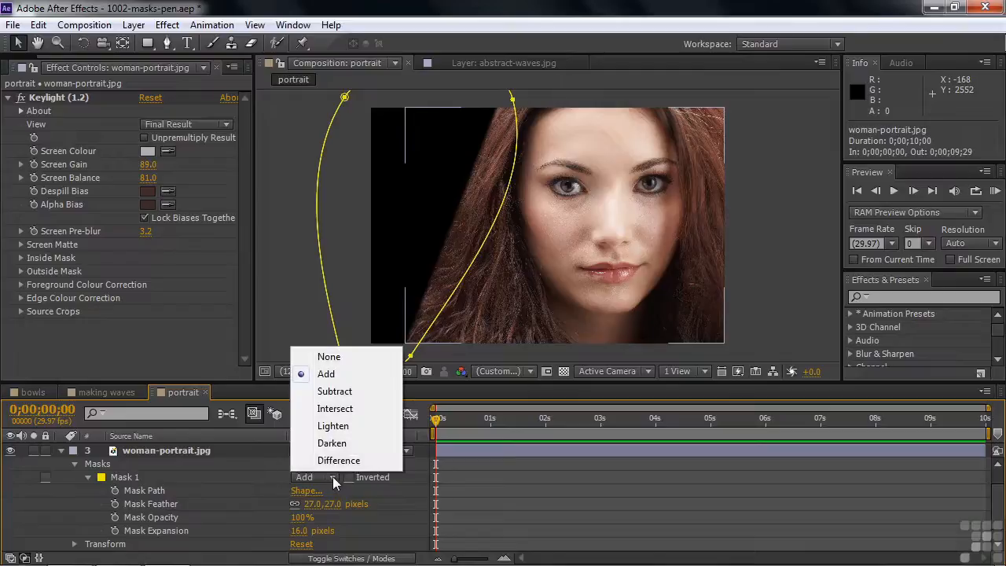
{"action": "left_click", "coordinate": [330, 354]}
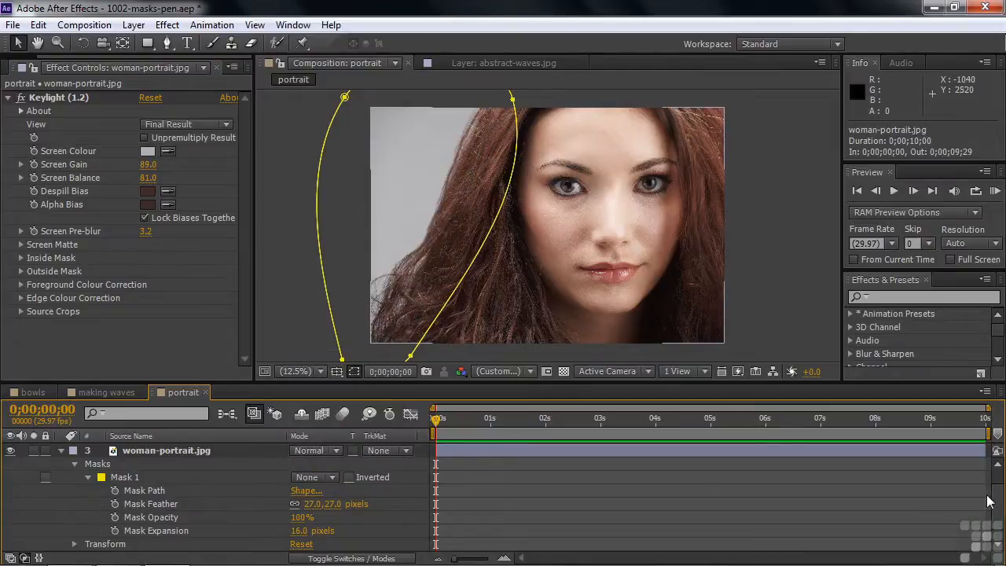
{"action": "key", "text": "ctrl+d"}
{"action": "key", "text": "ctrl+d"}
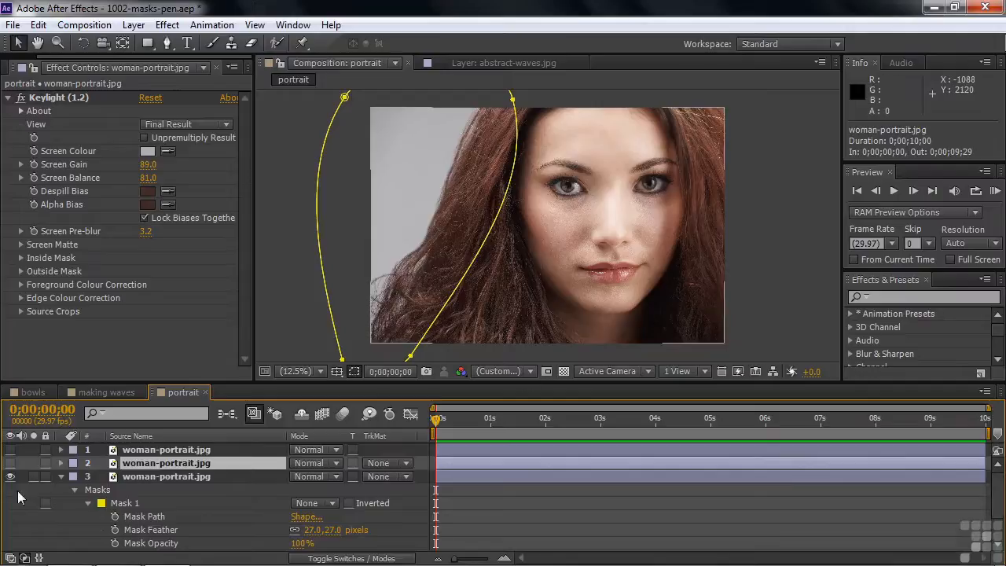
Step: Show the second woman-portrait.jpg layer and set the third layer's Mask 1 mode to Add
{"action": "left_click", "coordinate": [10, 463]}
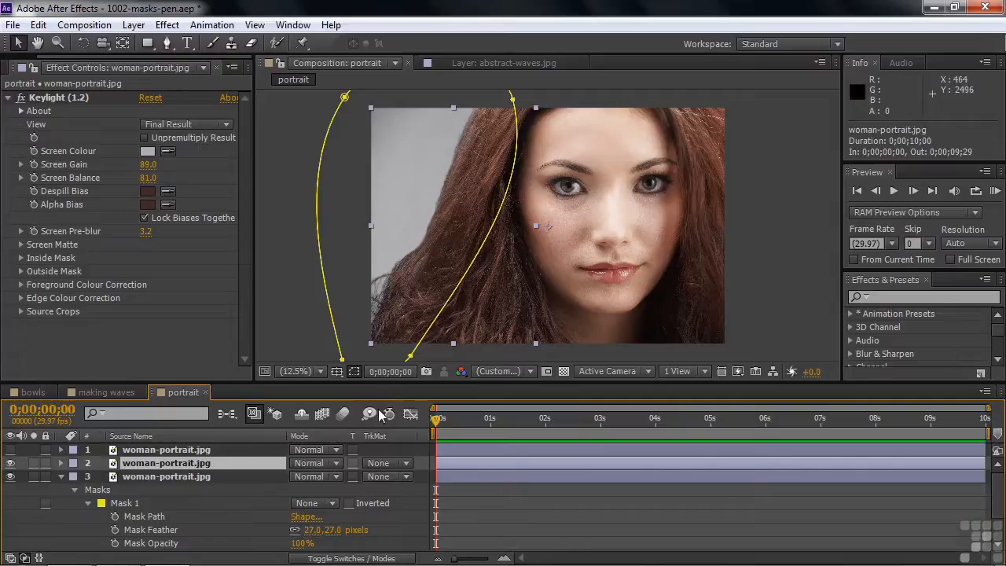
{"action": "left_click", "coordinate": [336, 503]}
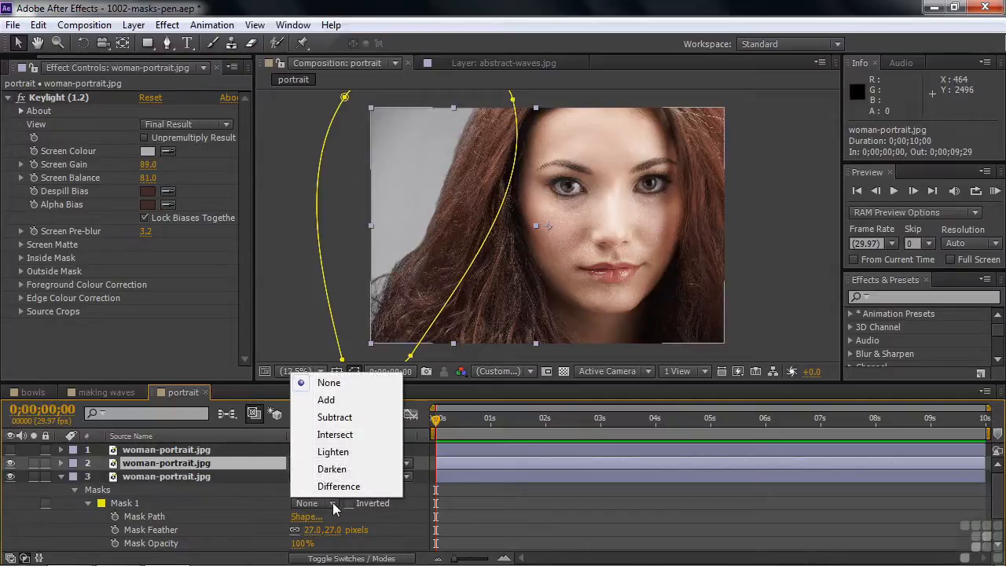
{"action": "left_click", "coordinate": [318, 404]}
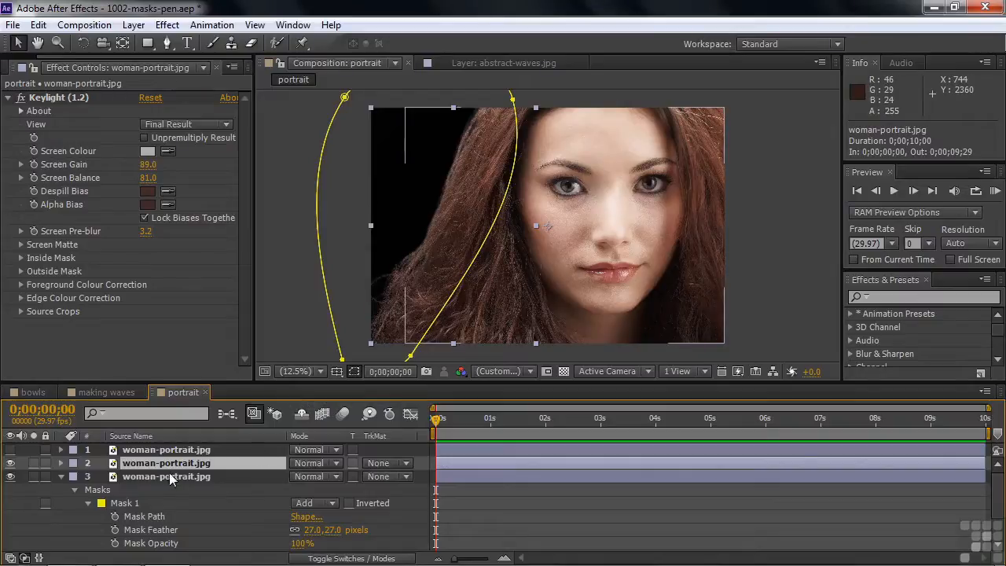
Step: Inspect the third woman-portrait.jpg layer's mask outline without and with the second layer visible, and collapse the third layer
{"action": "left_click", "coordinate": [11, 463]}
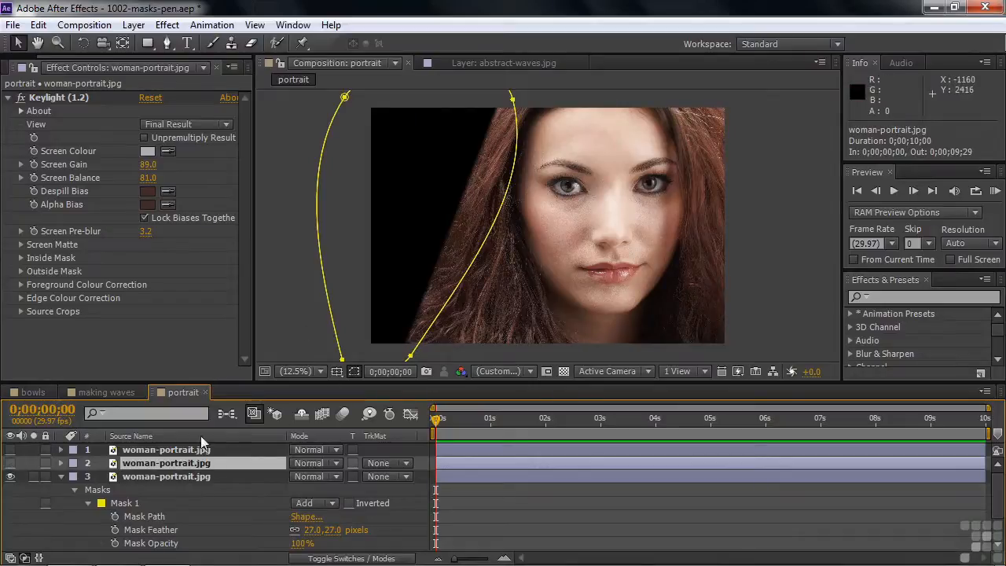
{"action": "left_click", "coordinate": [157, 476]}
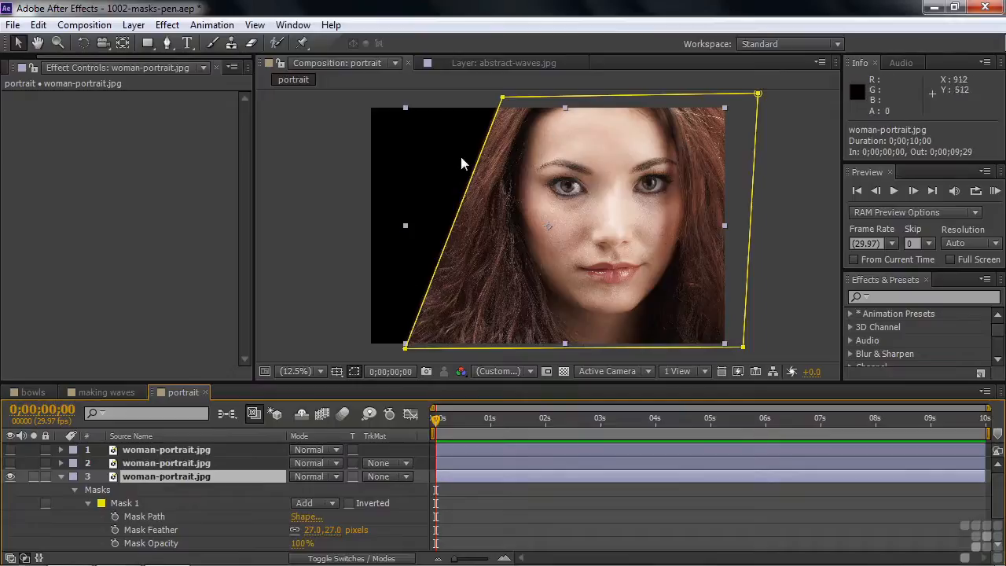
{"action": "left_click", "coordinate": [10, 463]}
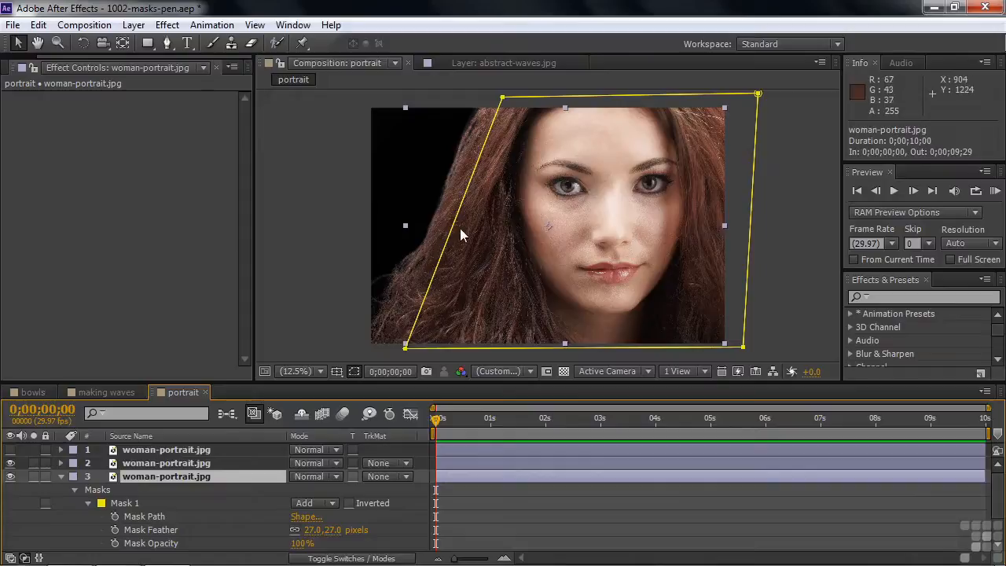
{"action": "left_click", "coordinate": [61, 477]}
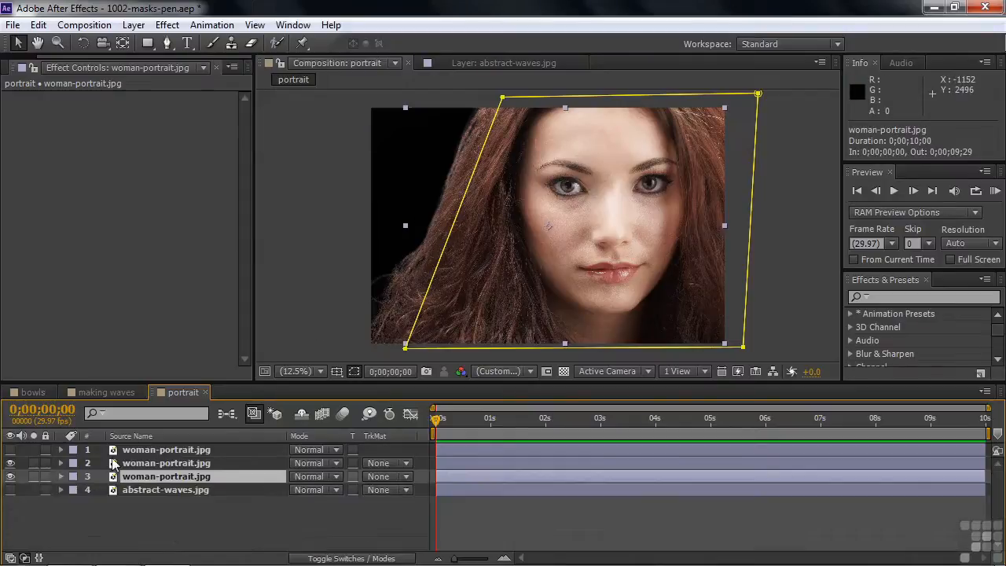
Step: Toggle the topmost woman-portrait.jpg layer's visibility to compare it with the combined masked layers, leaving it hidden
{"action": "left_click", "coordinate": [10, 450]}
{"action": "left_click", "coordinate": [10, 449]}
{"action": "left_click", "coordinate": [10, 450]}
{"action": "left_click", "coordinate": [11, 450]}
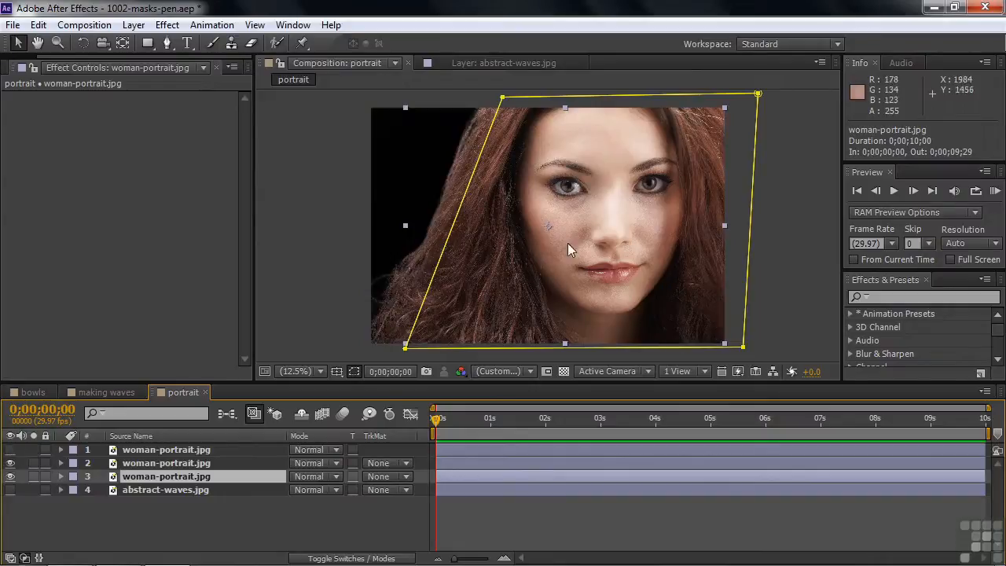
Step: Deselect all layers and show the abstract-waves.jpg layer as the background behind the keyed portrait
{"action": "key", "text": "F2"}
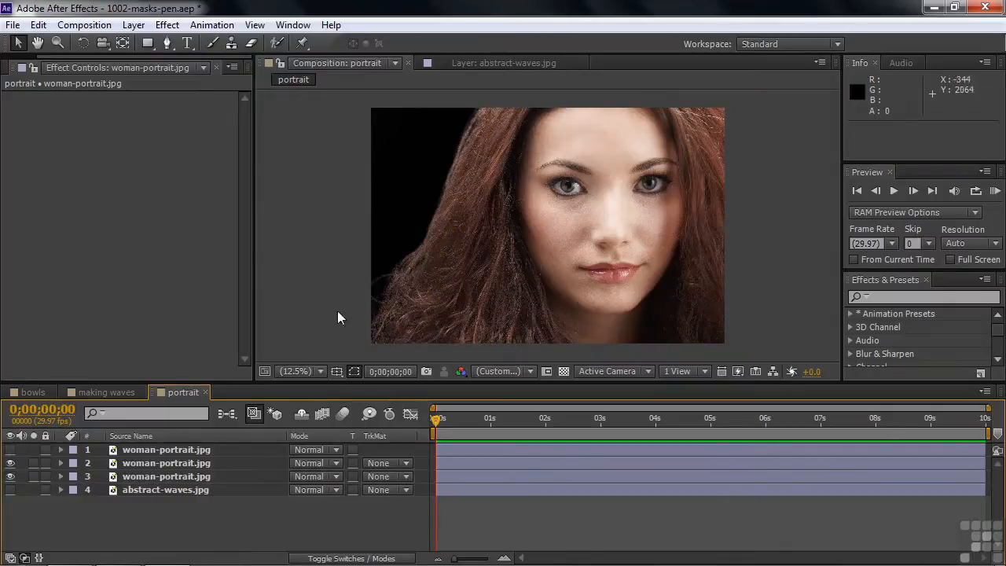
{"action": "left_click", "coordinate": [10, 490]}
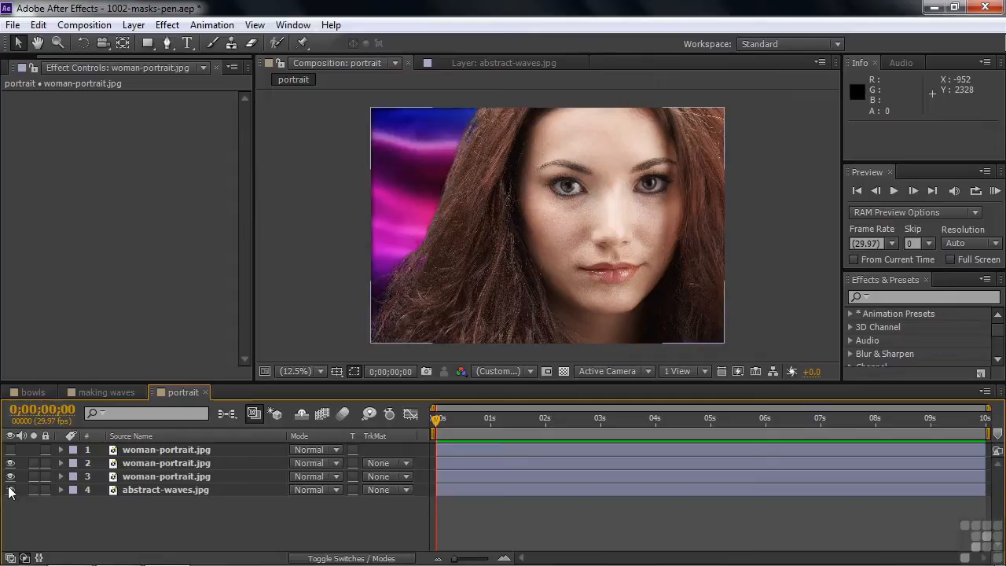